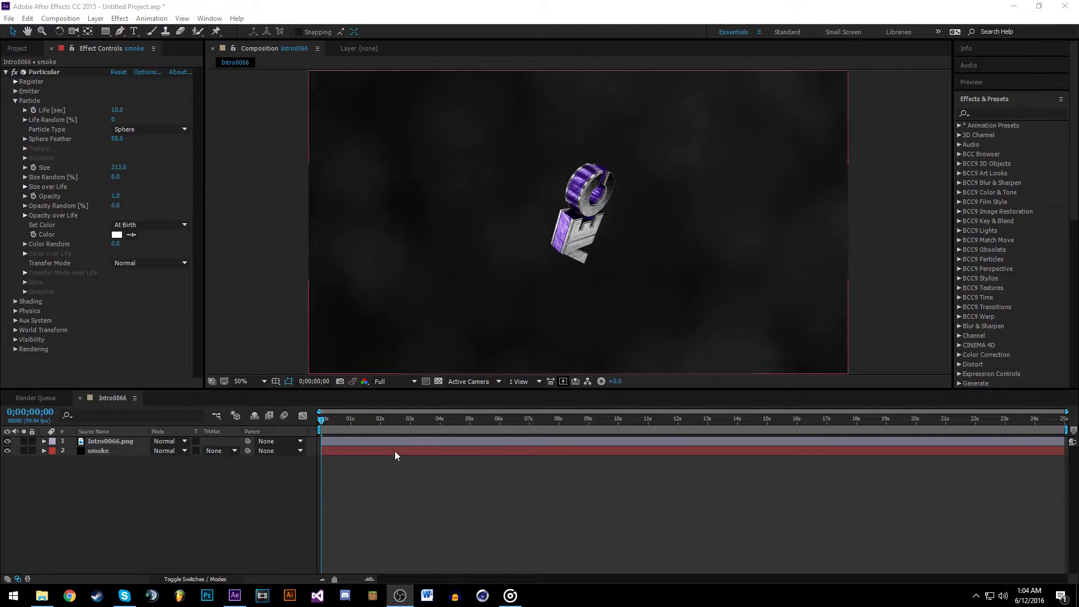
- Scrub to preview the particle smoke, then bring up the new-layer menu for Intro0066
drag(335, 419, 181, 461)
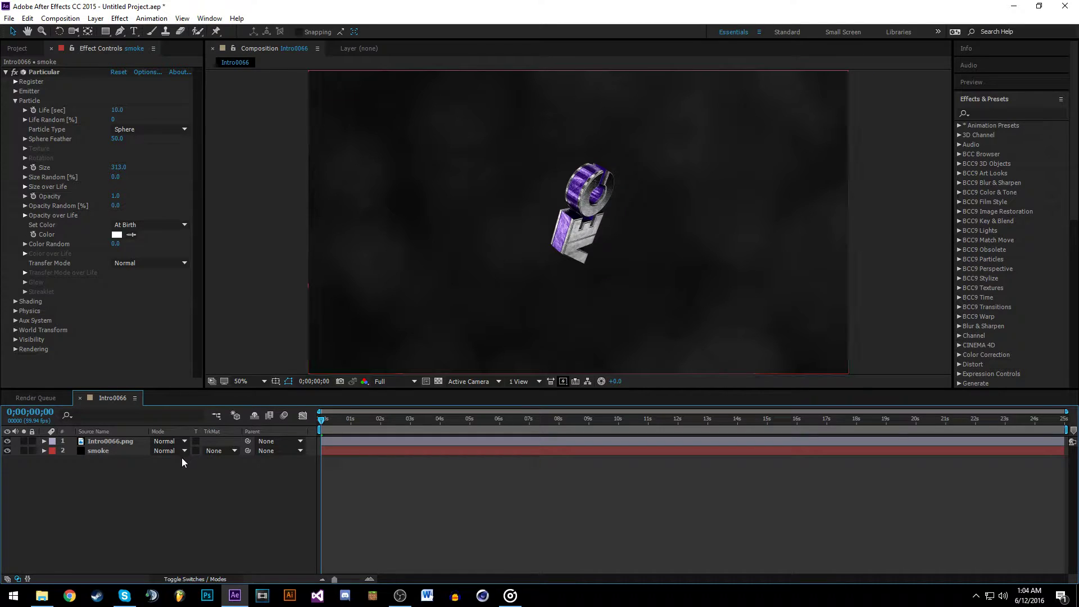
right_click(152, 483)
- Create a black solid and move Black Solid 1 beneath the logo and smoke layers
click(318, 405)
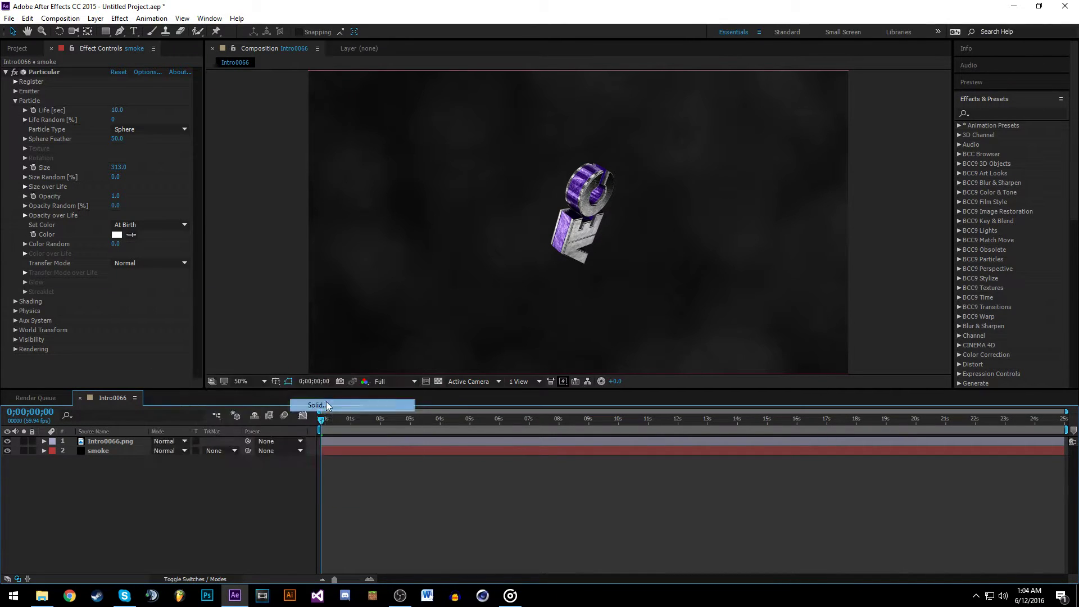
click(247, 239)
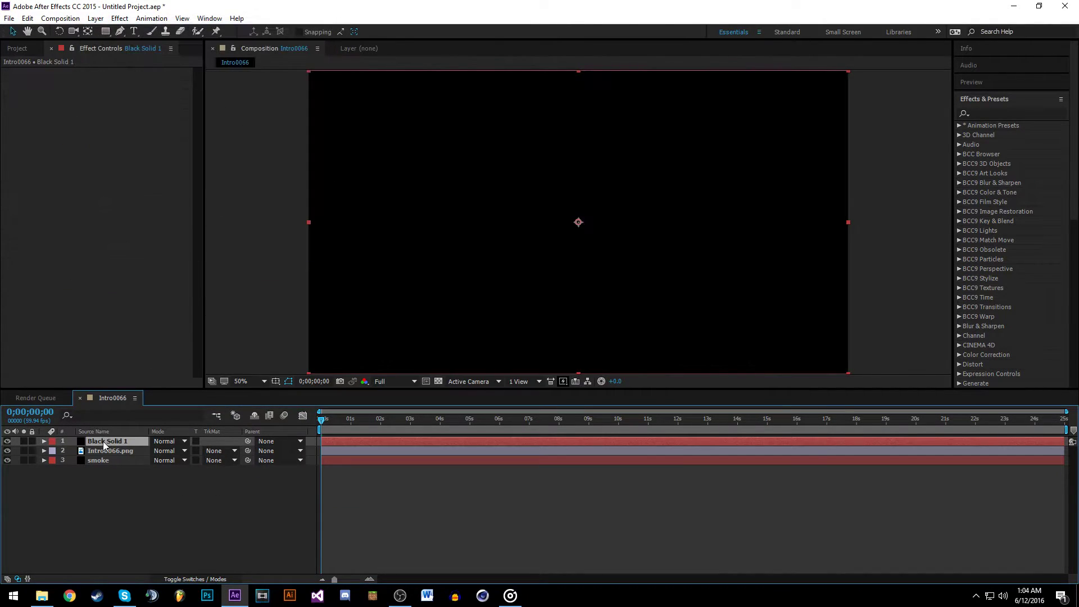
drag(103, 440, 143, 504)
- Add an adjustment layer at the top and apply Magic Bullet Looks to it via a 'looks' search
right_click(159, 489)
mouse_move(190, 383)
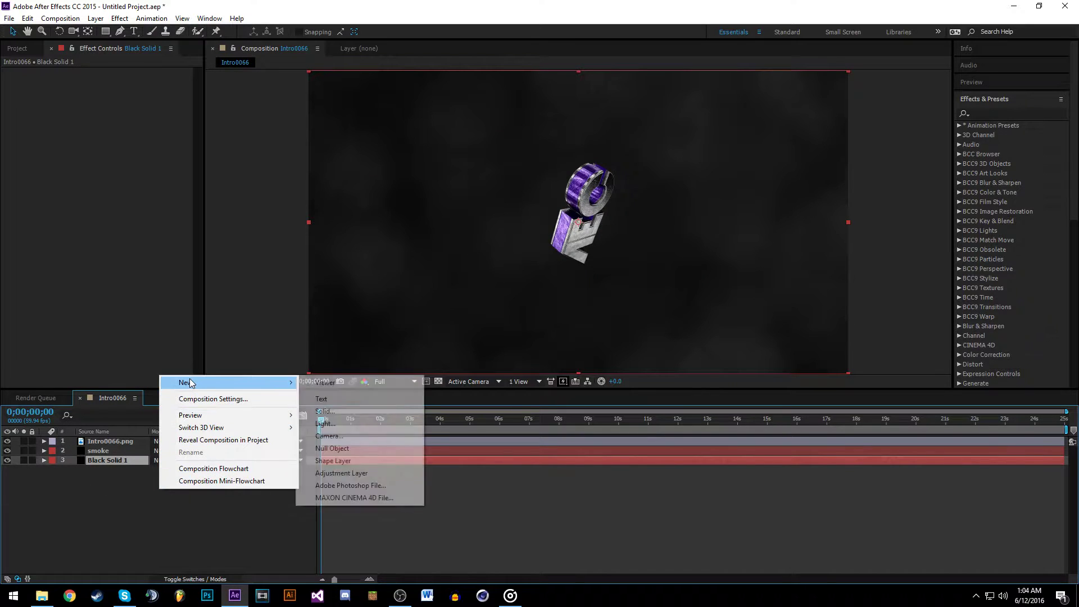
click(341, 472)
drag(119, 459, 122, 443)
click(1018, 112)
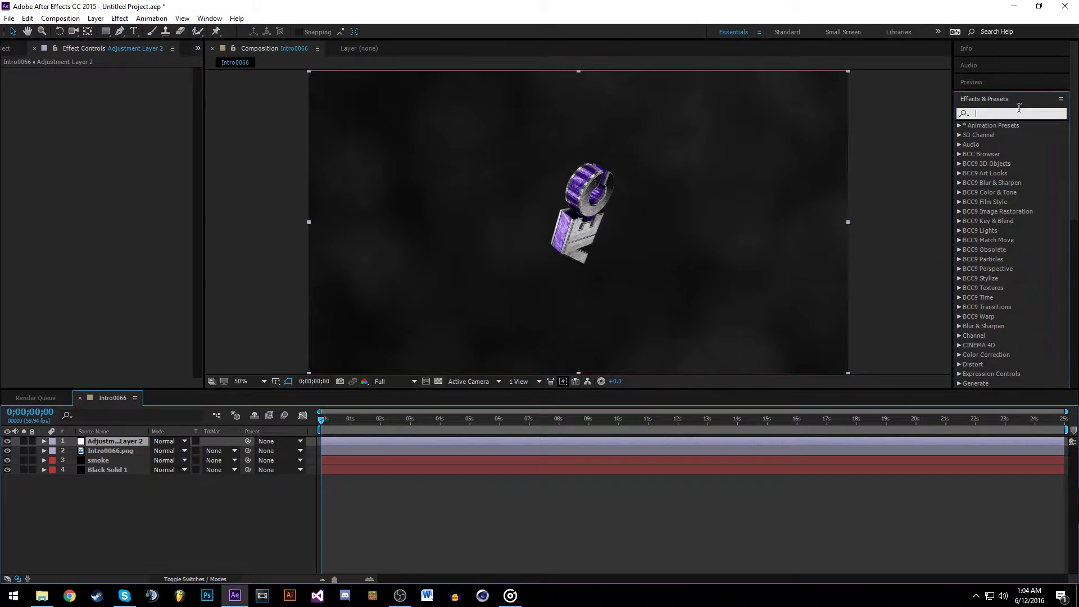
text(looks)
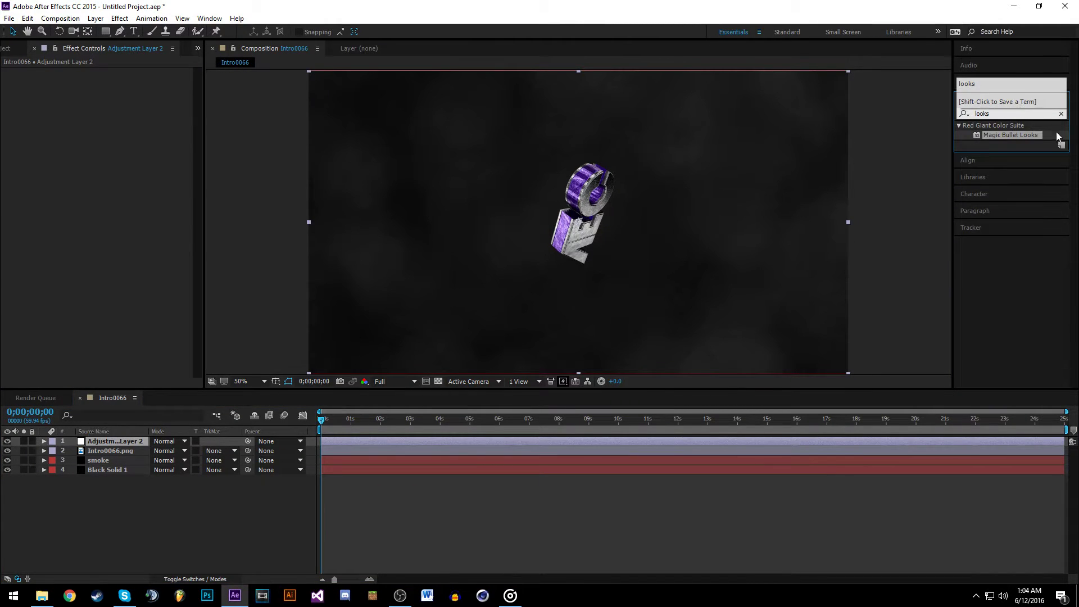
drag(1056, 137, 112, 444)
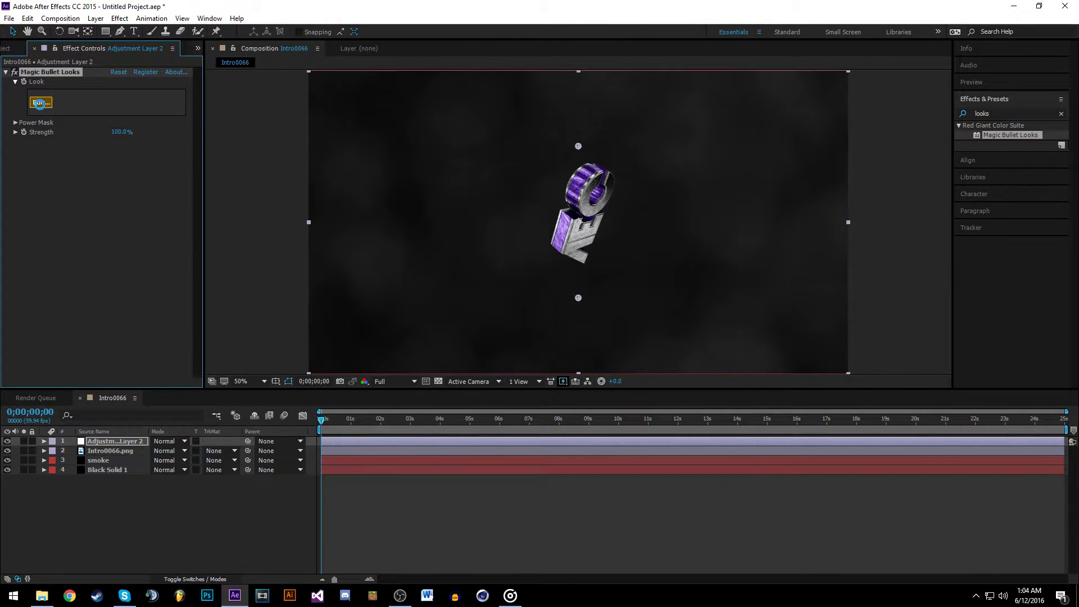
- Open the Magic Bullet Looks editor and add Contrast to the Subject chain
click(39, 104)
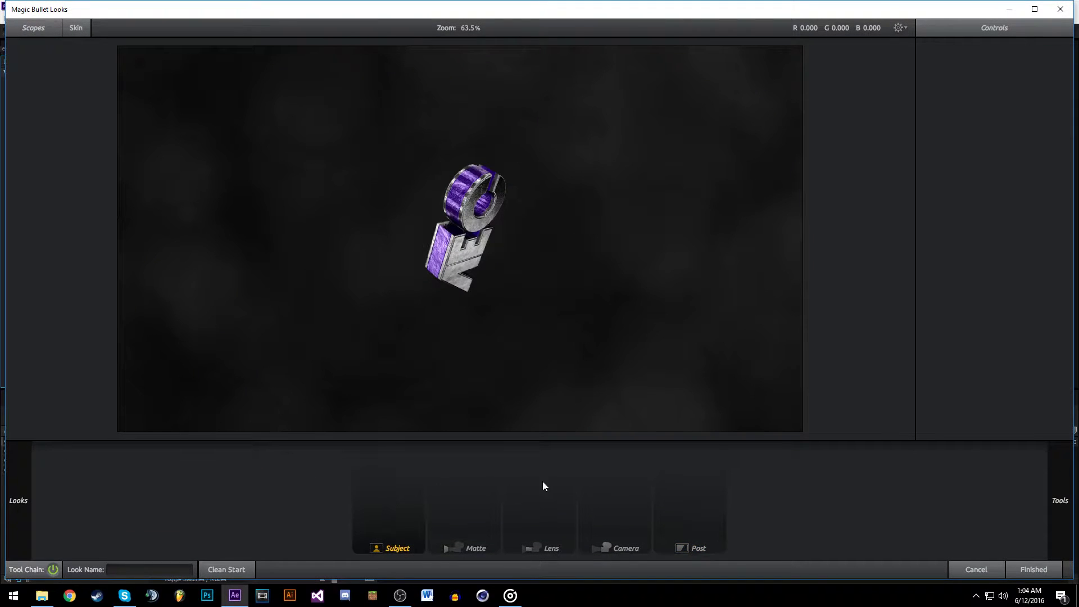
mouse_move(1058, 498)
drag(1024, 137, 457, 498)
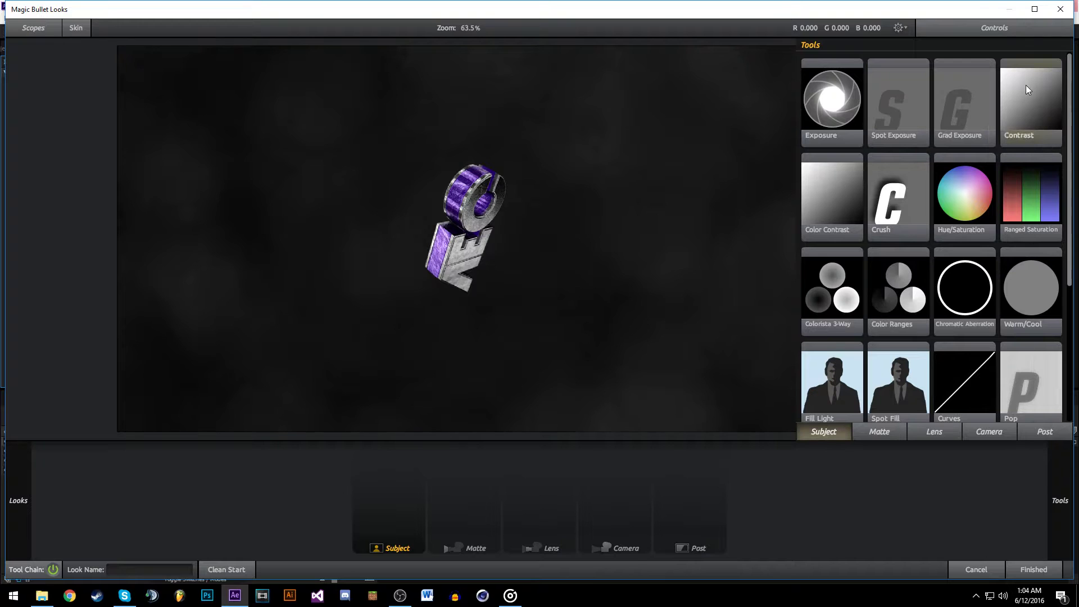
drag(1023, 135, 386, 504)
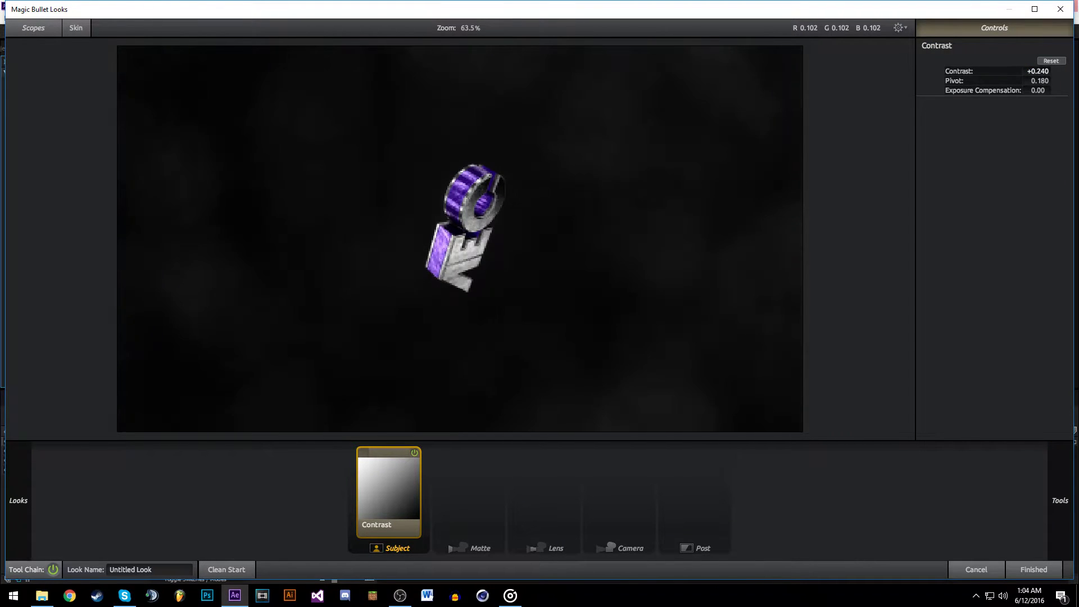
mouse_move(1055, 509)
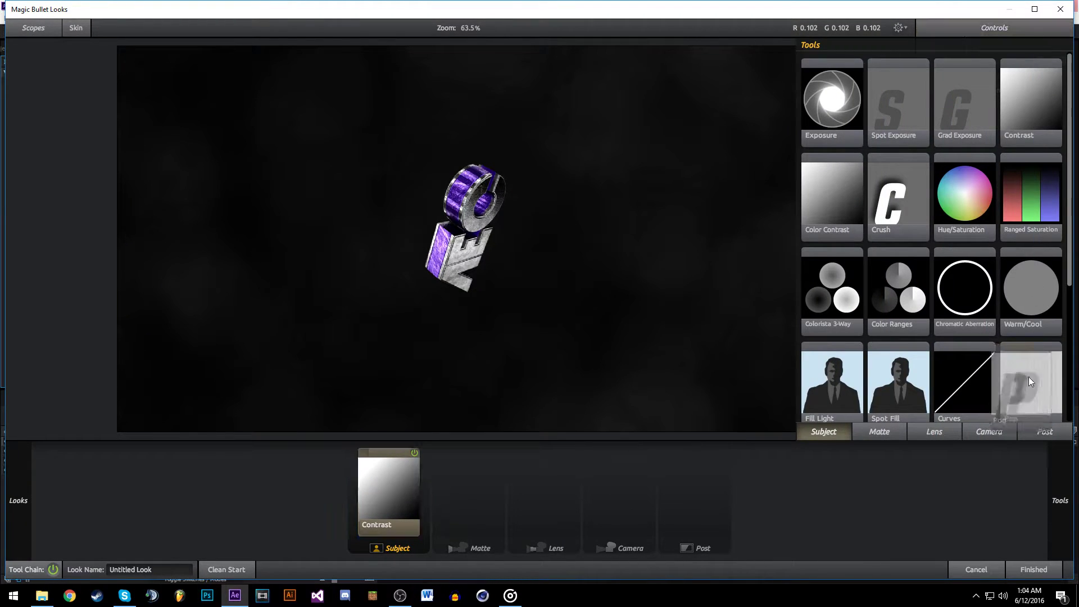
- Add Pop after Contrast with its amount set to +50%
drag(1030, 382, 438, 489)
click(1035, 71)
text(5)
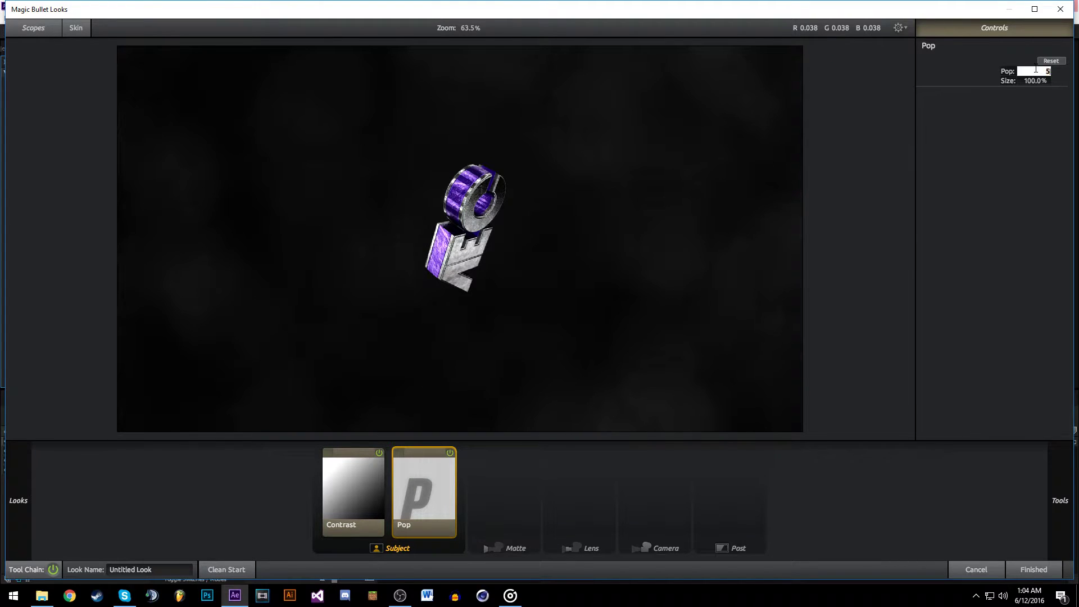
text(0)
key(Return)
- Add Colorista 3-Way to the Subject chain
scroll(474, 187, up, 2)
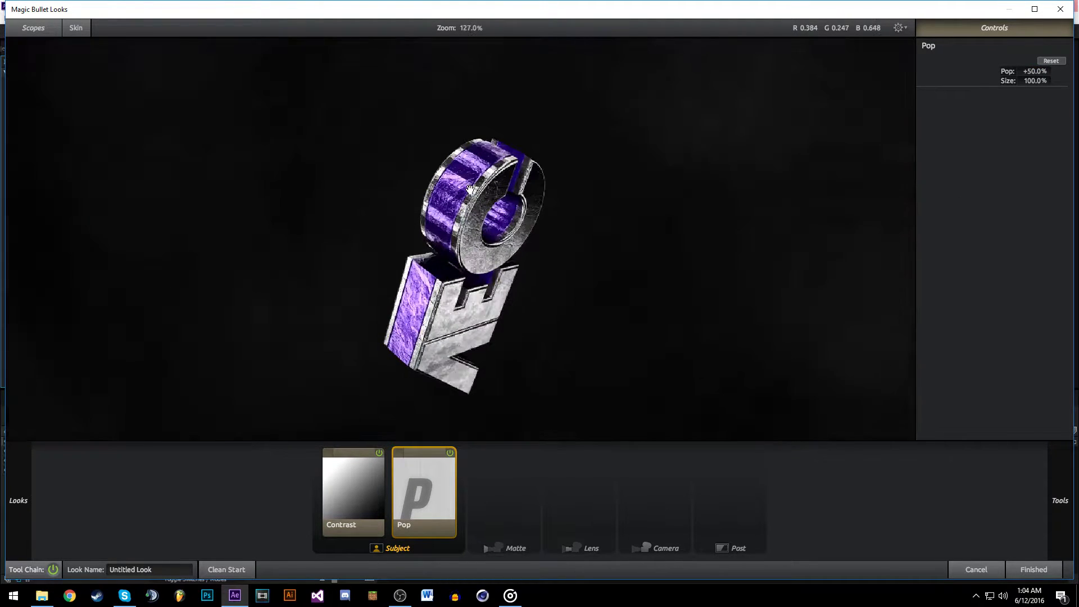
scroll(476, 192, down, 4)
scroll(780, 363, up, 3)
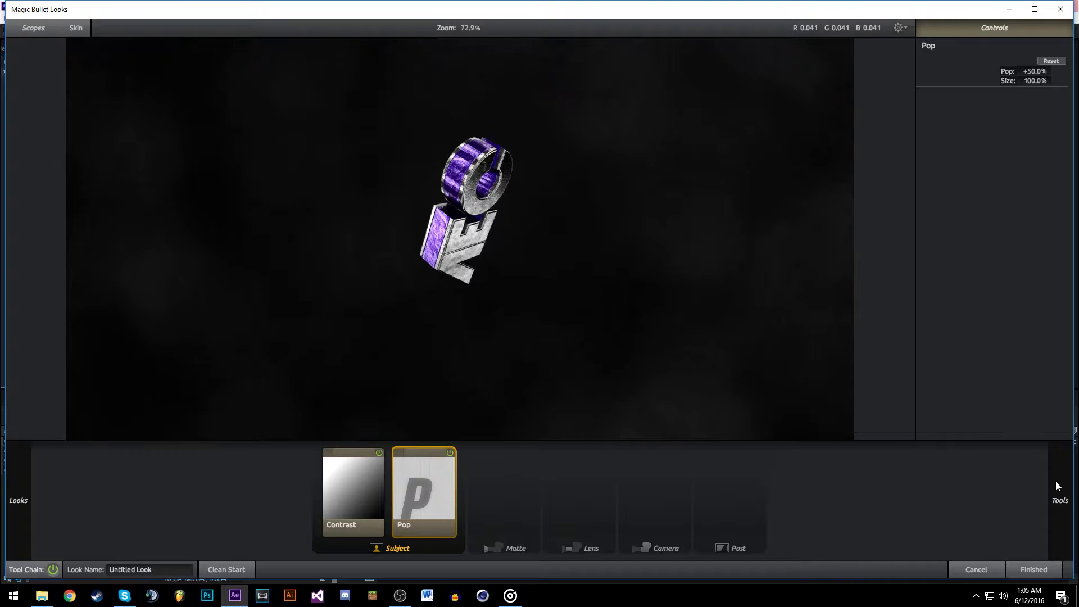
mouse_move(1055, 481)
scroll(915, 319, down, 2)
drag(829, 202, 515, 449)
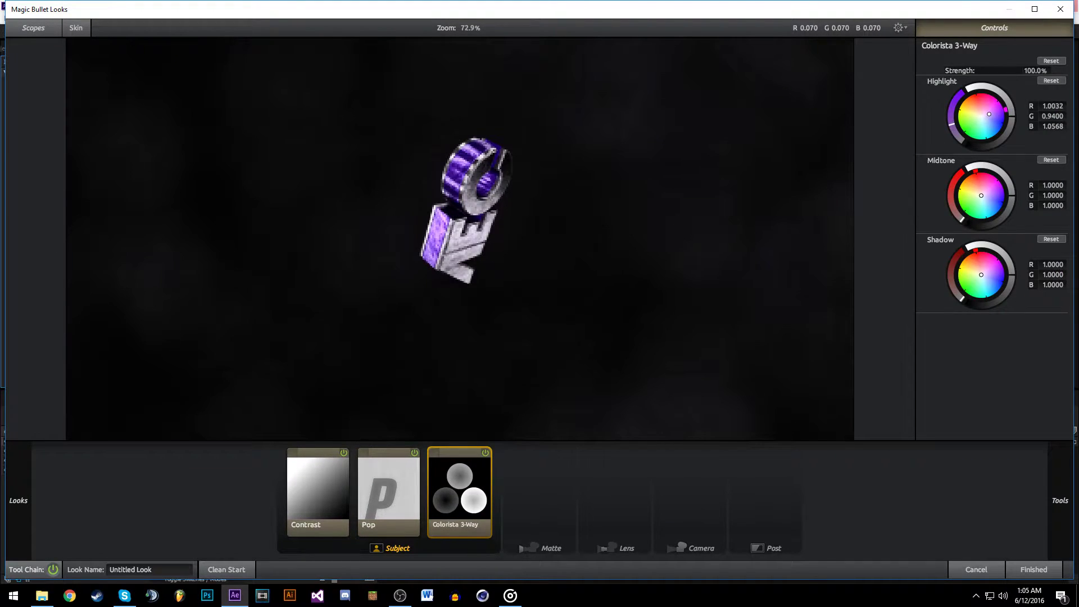
scroll(537, 242, down, 1)
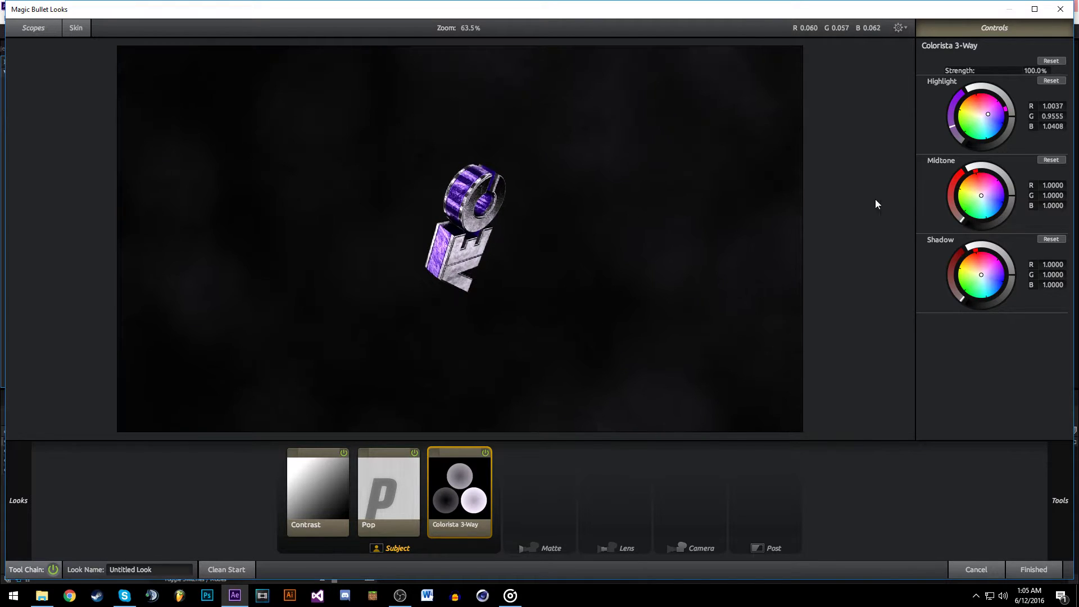
- Nudge Colorista's highlight and midtone wheels toward purple
drag(993, 108, 983, 119)
drag(982, 195, 988, 195)
scroll(512, 346, down, 1)
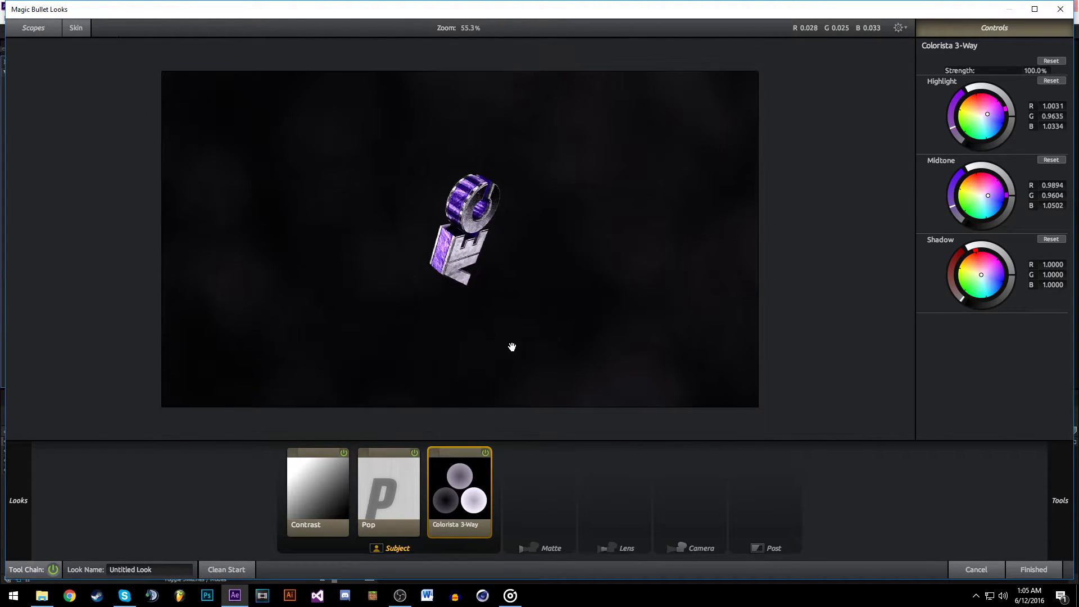
click(480, 459)
mouse_move(1047, 471)
scroll(949, 369, down, 3)
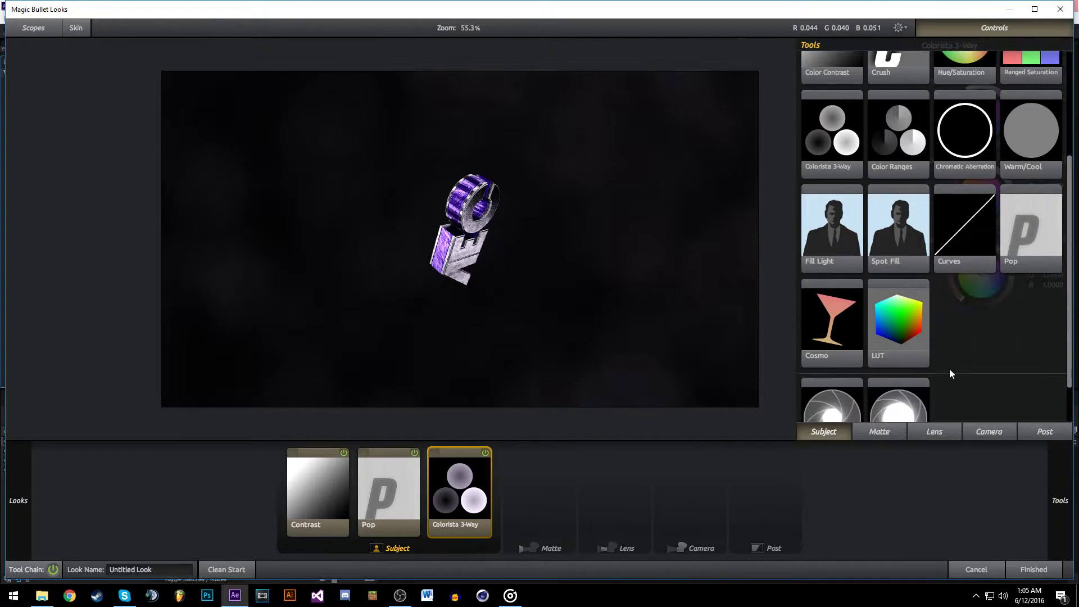
- Add Curves, check its Red, Green and RGB channels, and pan the preview to the logo
scroll(949, 368, up, 1)
drag(949, 227, 494, 489)
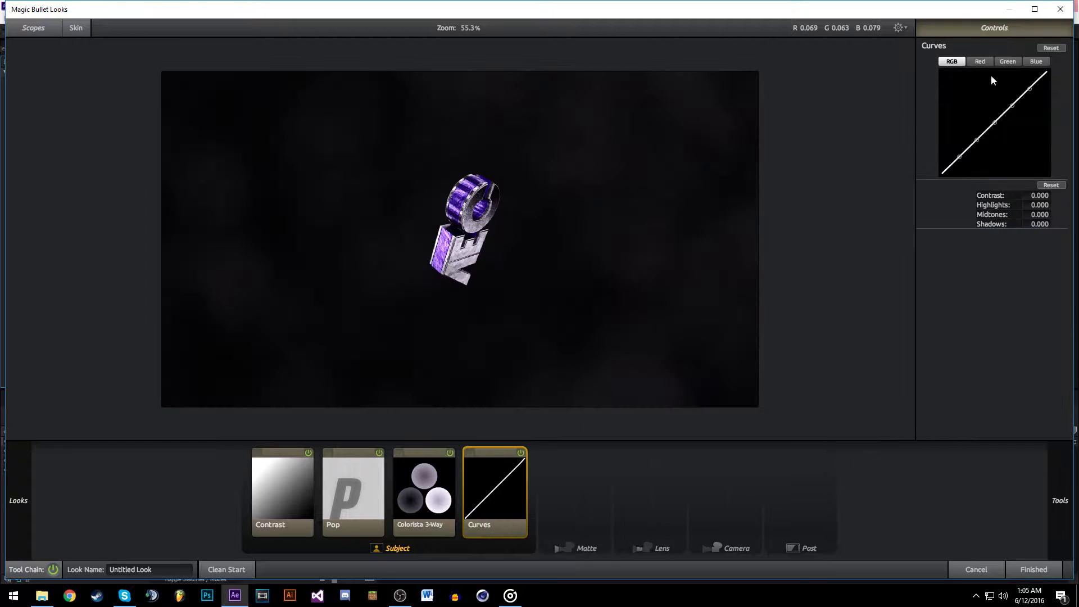
click(978, 62)
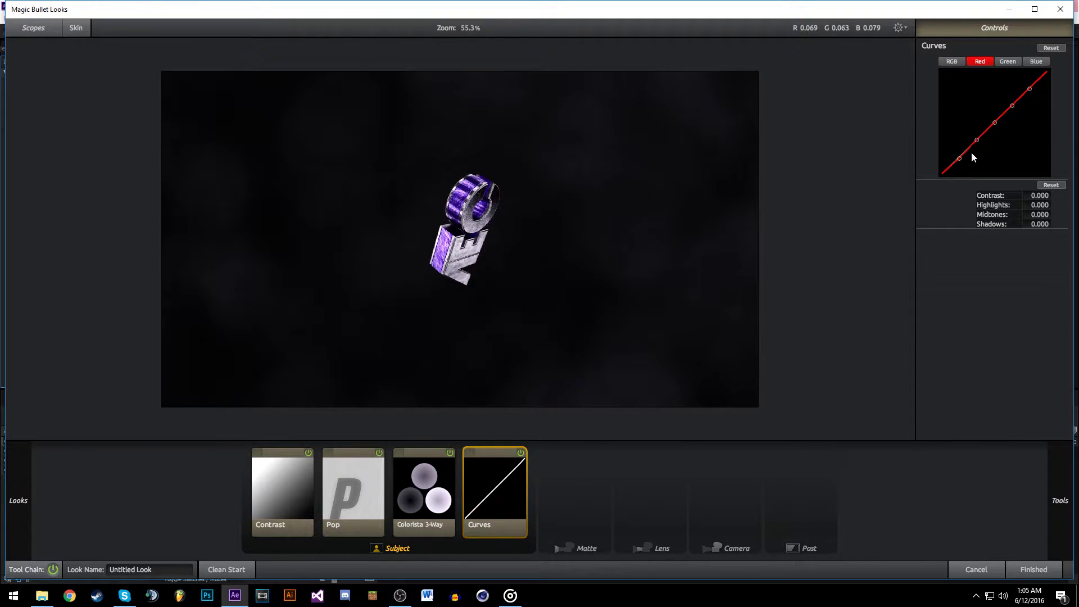
click(1005, 62)
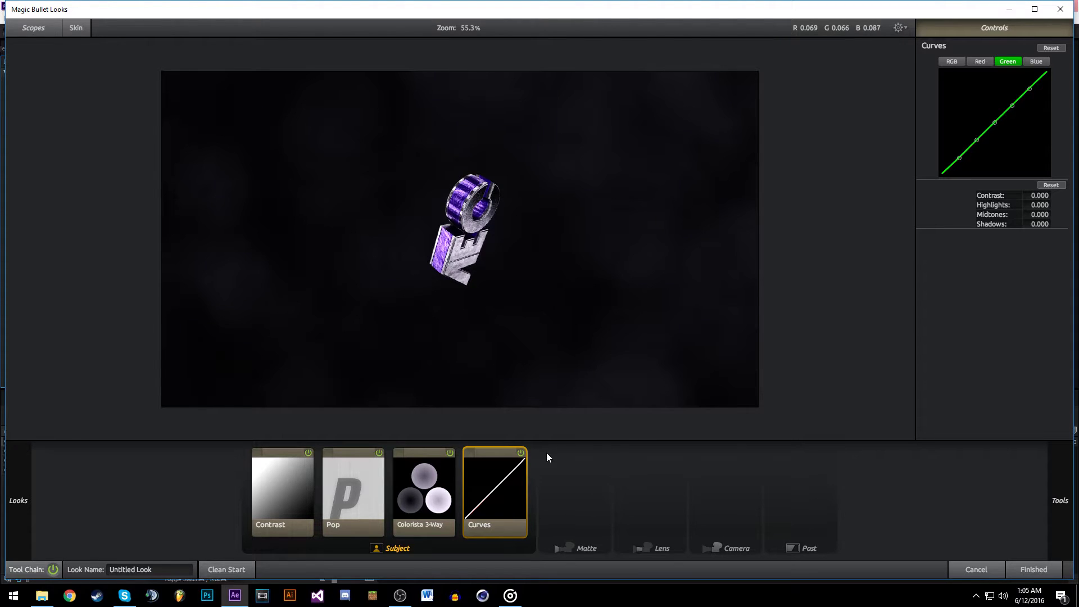
click(956, 60)
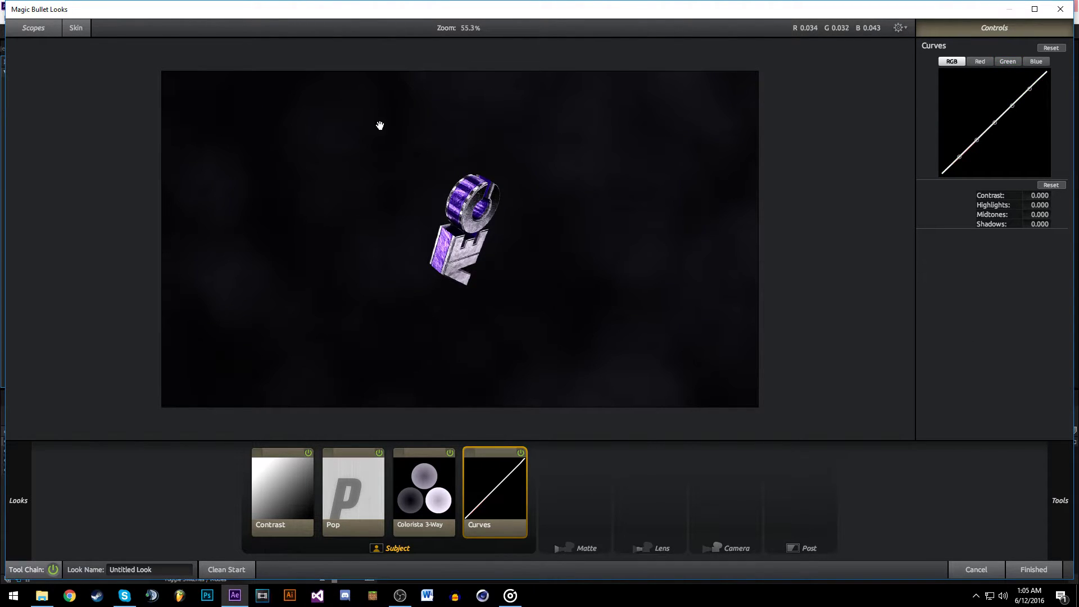
scroll(497, 216, up, 3)
drag(460, 301, 470, 170)
- Add Crush after Curves at Gamma 2.50 with a purple tint darkening the shadows
scroll(470, 171, down, 3)
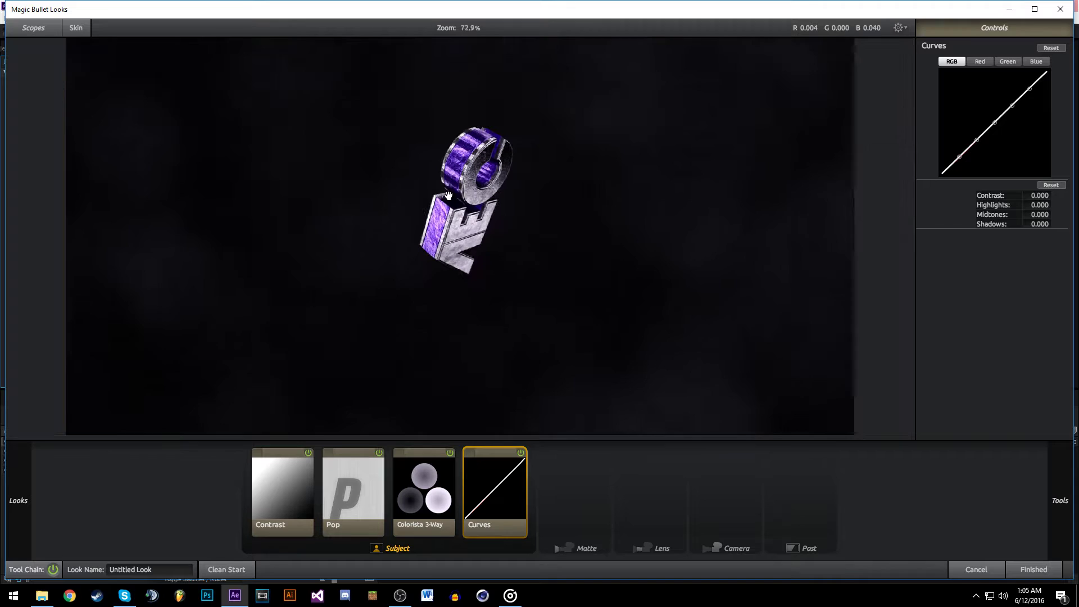
mouse_move(1064, 491)
scroll(934, 371, down, 2)
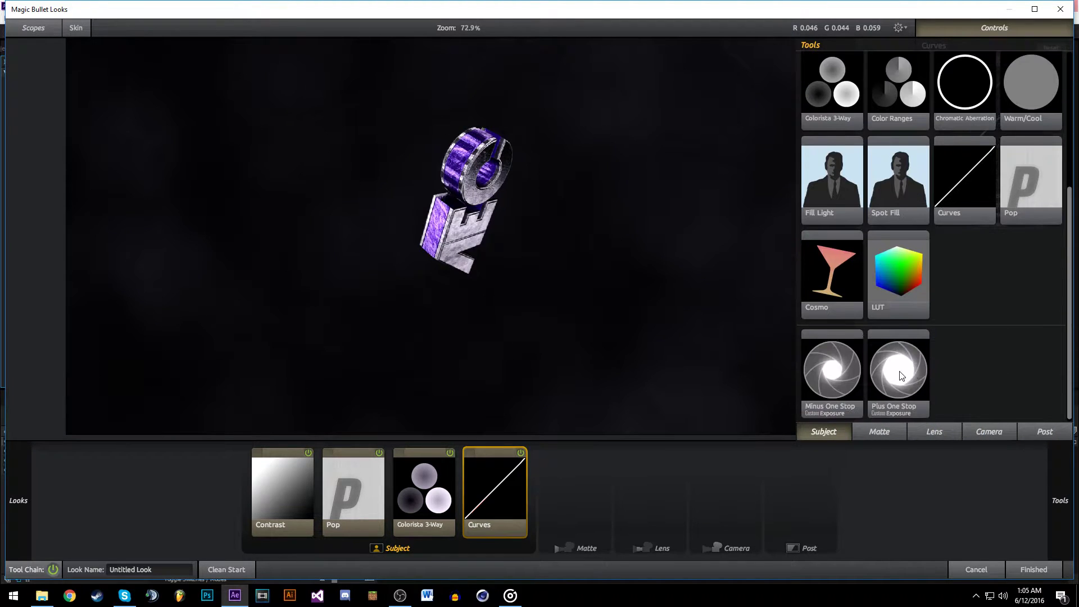
scroll(881, 338, up, 4)
drag(902, 203, 530, 489)
drag(984, 140, 987, 132)
scroll(678, 183, down, 2)
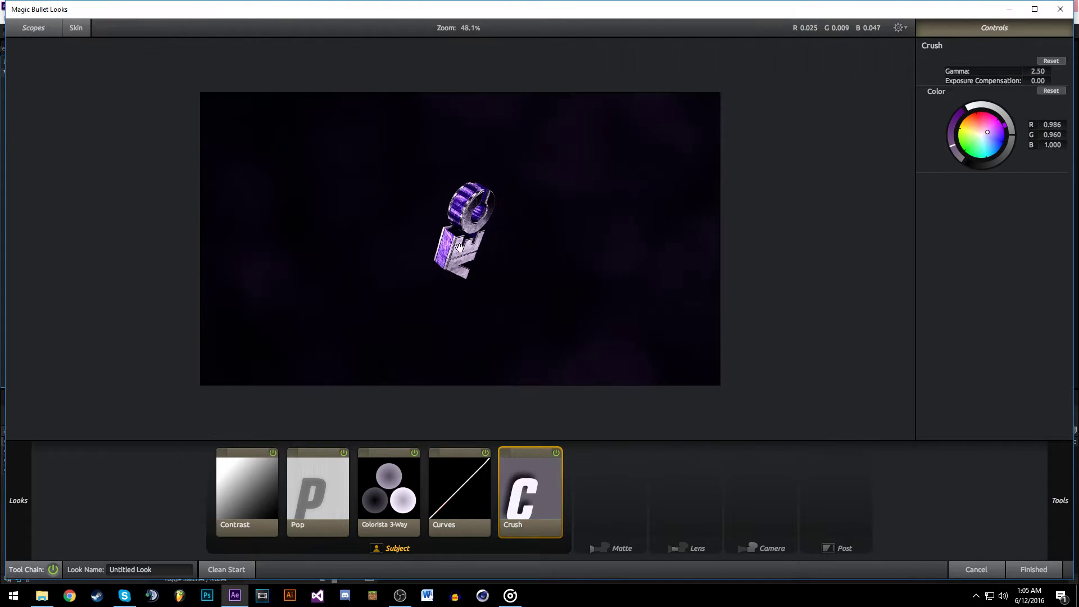
scroll(615, 337, up, 2)
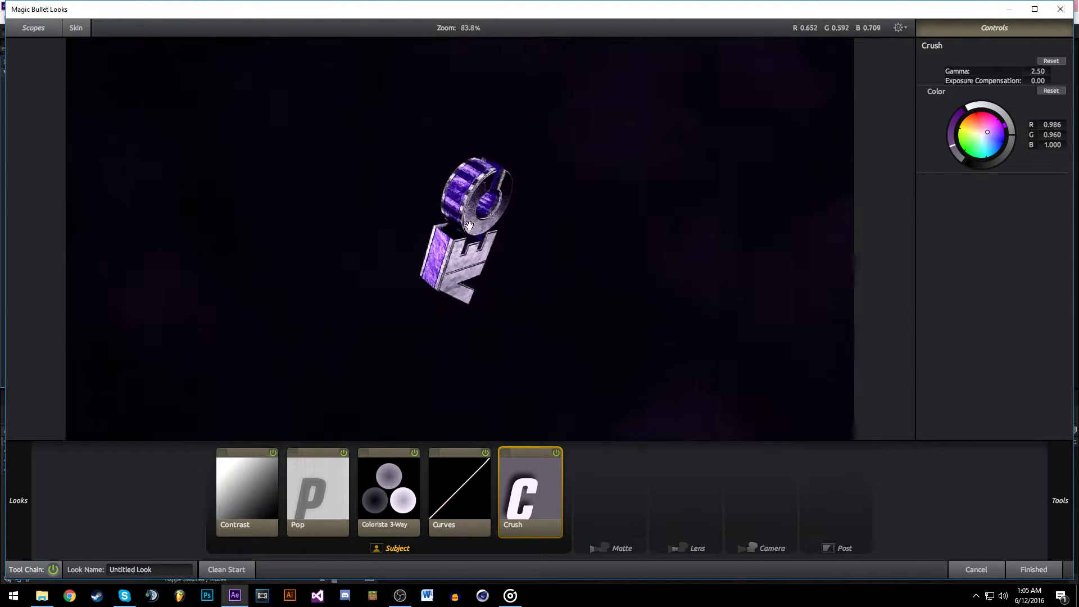
scroll(459, 274, up, 2)
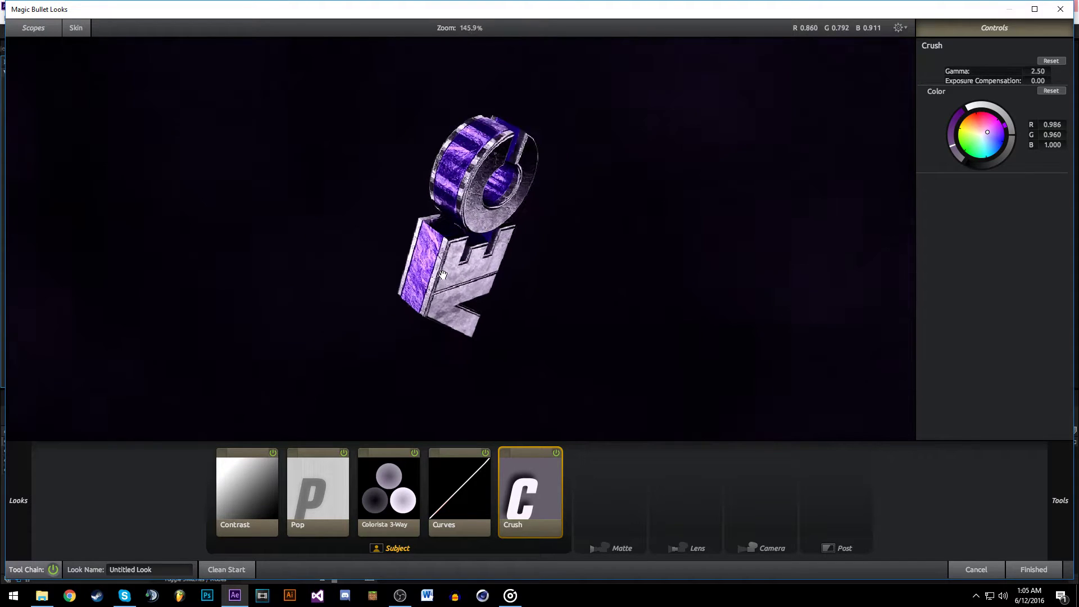
scroll(483, 272, down, 3)
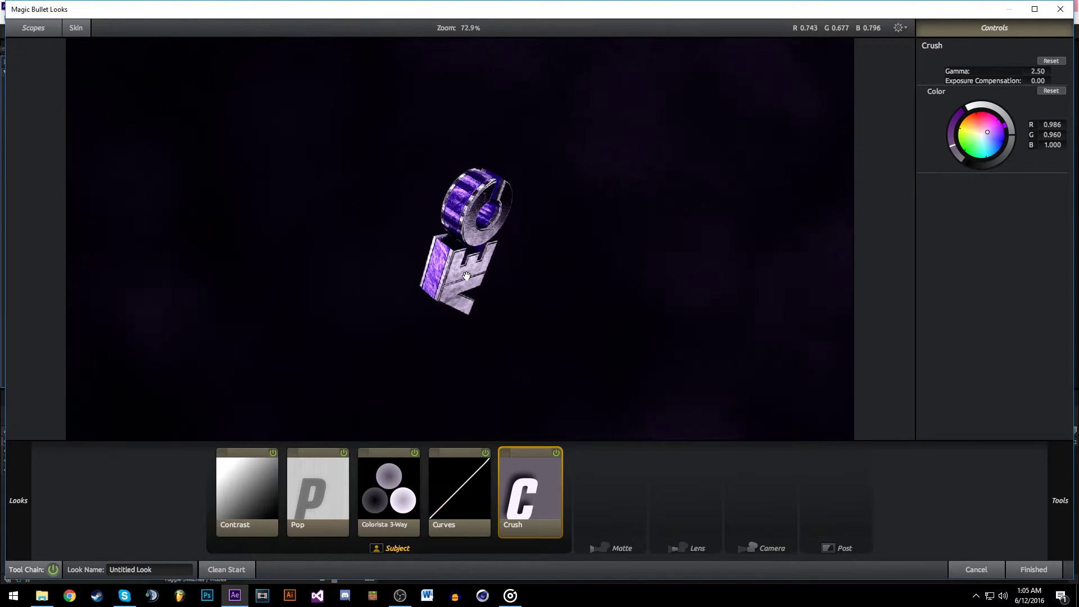
- Toggle Crush off and on twice to compare the grade with and without it
click(553, 454)
click(552, 456)
scroll(631, 294, down, 1)
click(558, 453)
click(558, 453)
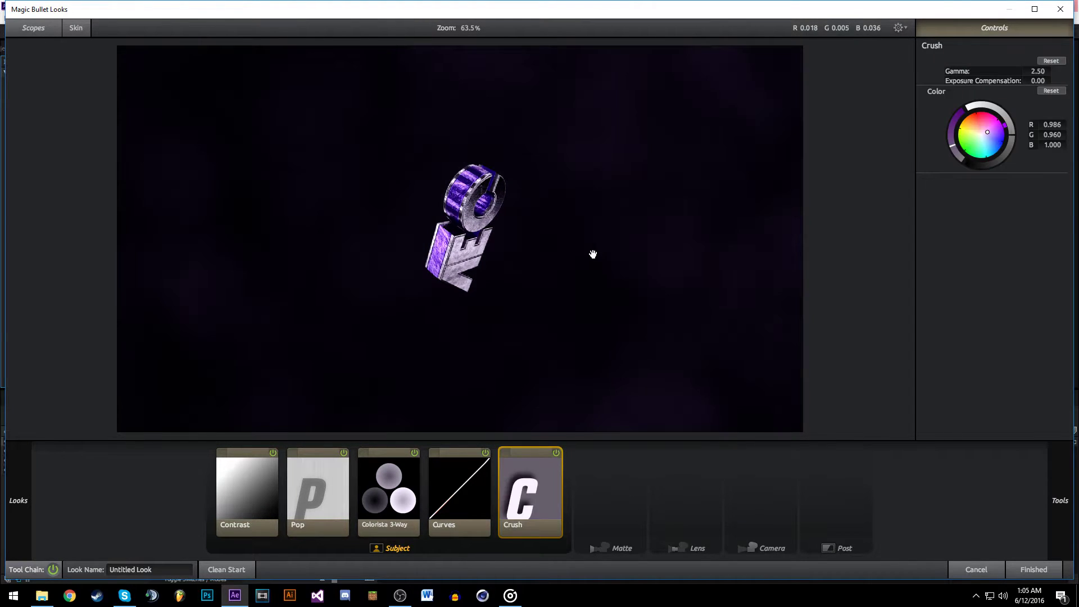
scroll(651, 363, down, 1)
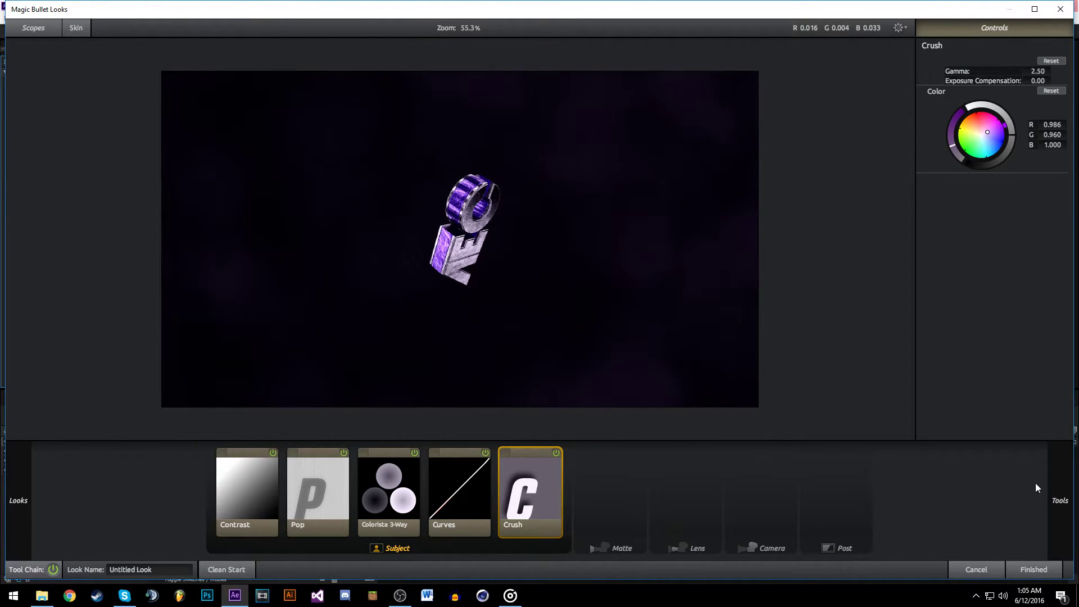
- Add Diffusion to the Matte stage from the Matte tools
mouse_move(1049, 487)
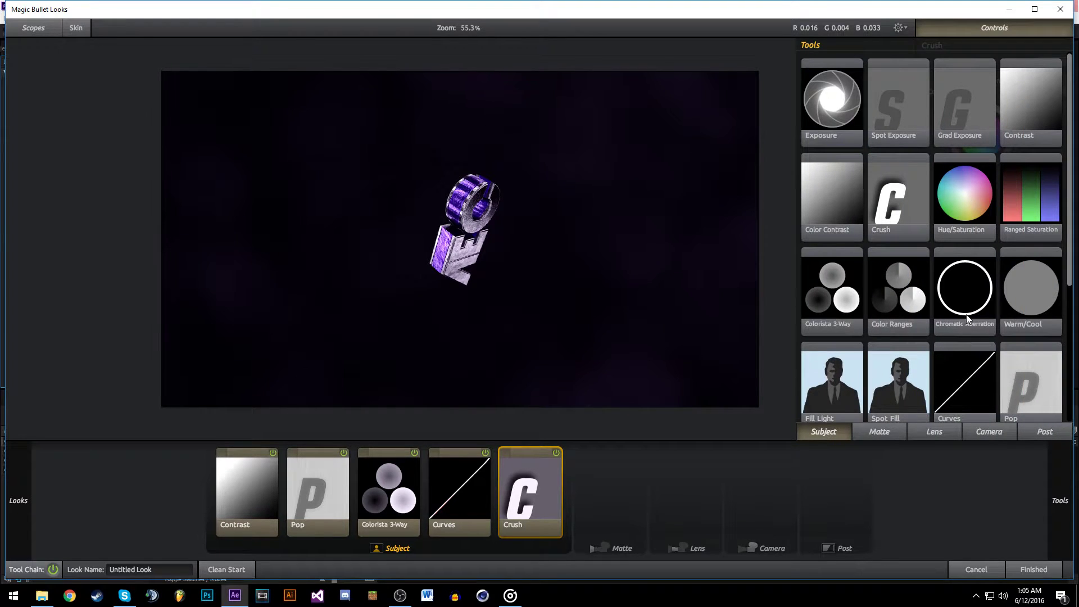
scroll(966, 317, down, 2)
click(882, 430)
scroll(1015, 216, up, 1)
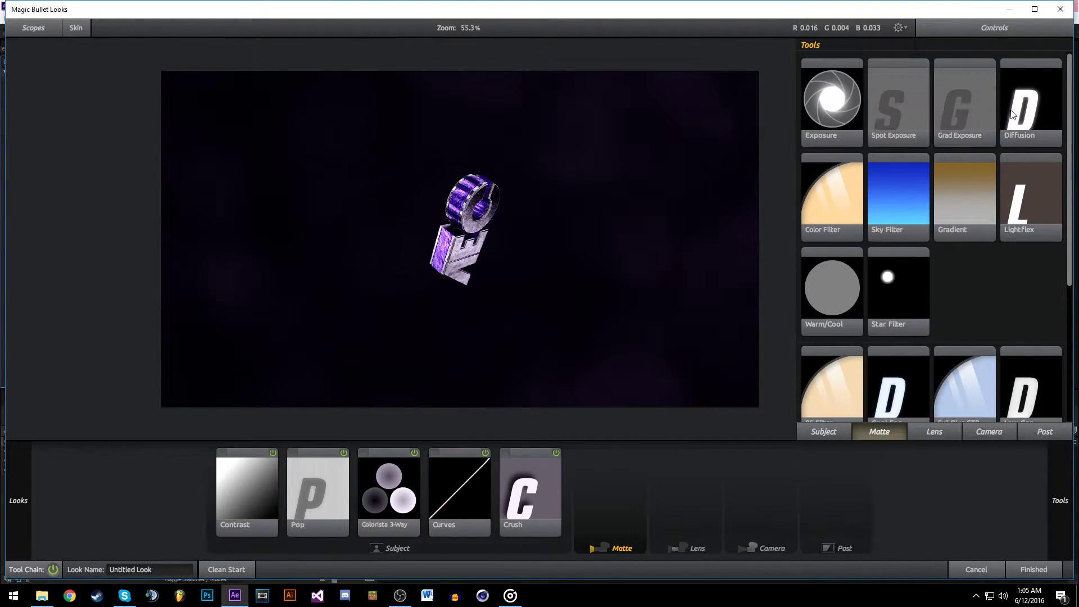
drag(1014, 115, 611, 489)
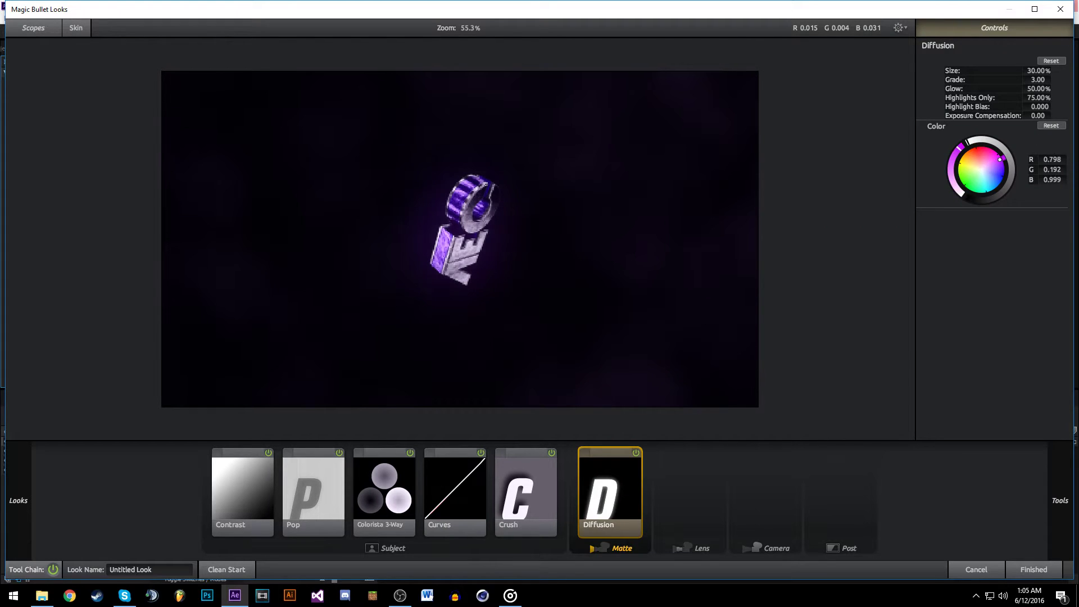
- Add Lightflex after Diffusion, tinted magenta with a lowered Boost
mouse_move(1059, 491)
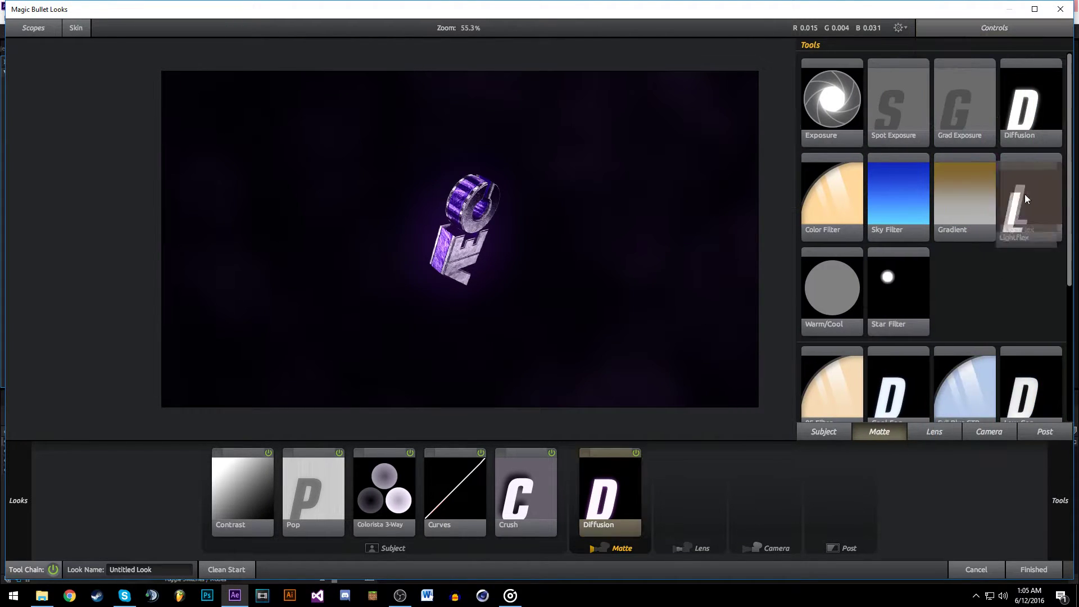
drag(1024, 194, 643, 486)
drag(984, 130, 995, 128)
drag(1036, 71, 1028, 70)
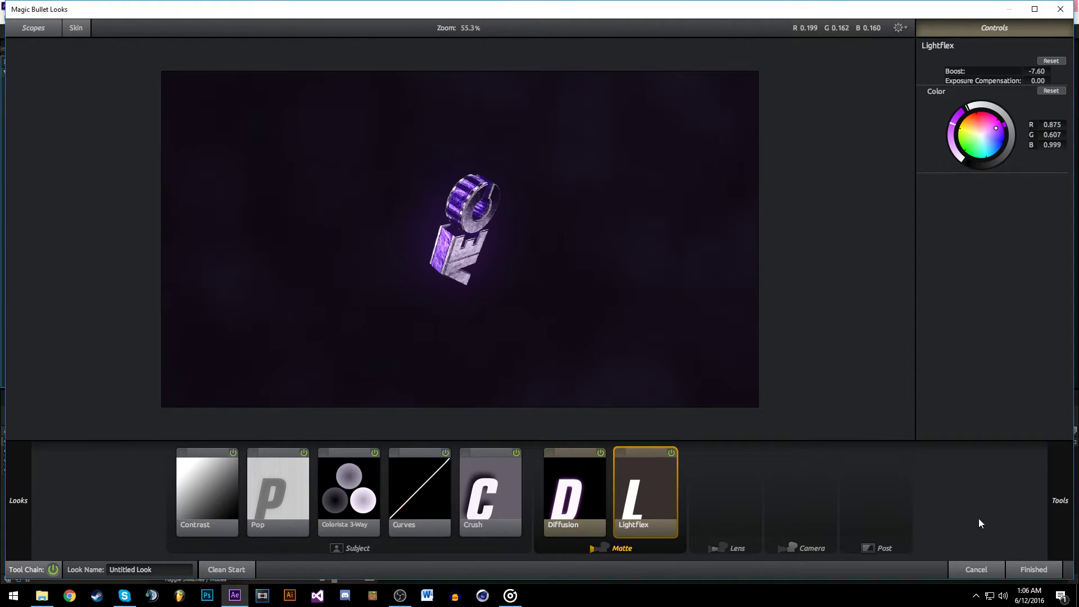
- Add a light violet Gradient at 60% strength and toggle it to compare
mouse_move(1057, 500)
scroll(917, 320, down, 1)
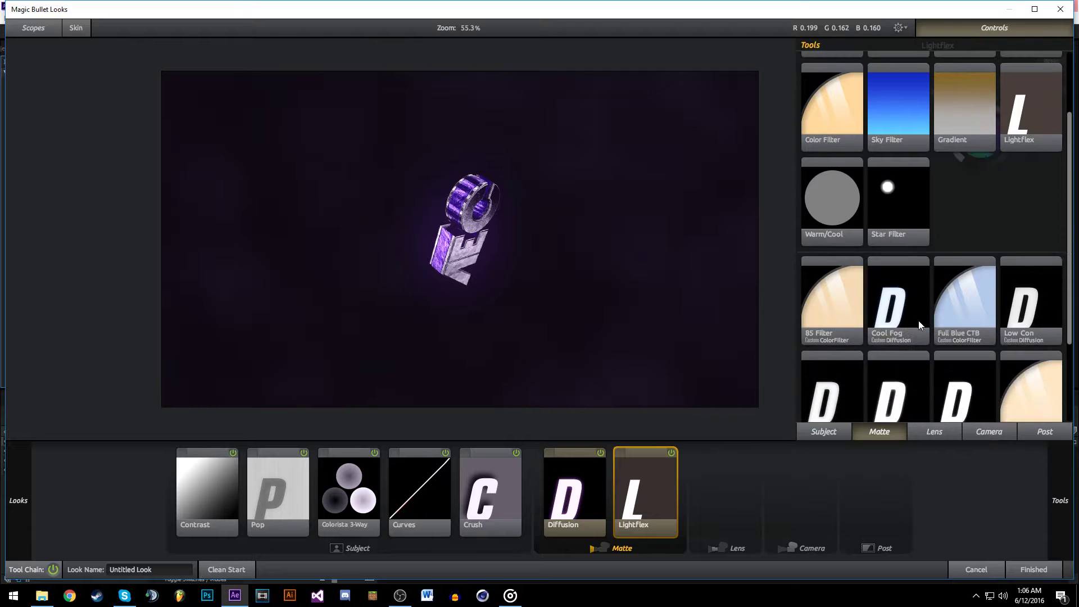
scroll(915, 326, up, 1)
drag(952, 214, 697, 467)
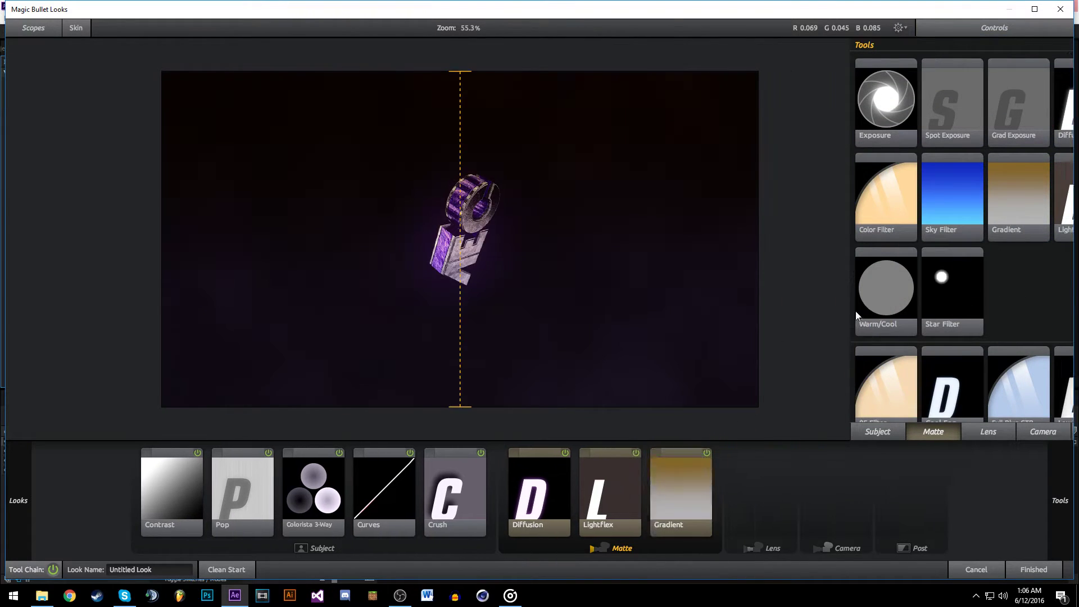
mouse_move(989, 153)
mouse_down()
mouse_move(1003, 150)
mouse_move(995, 163)
mouse_up()
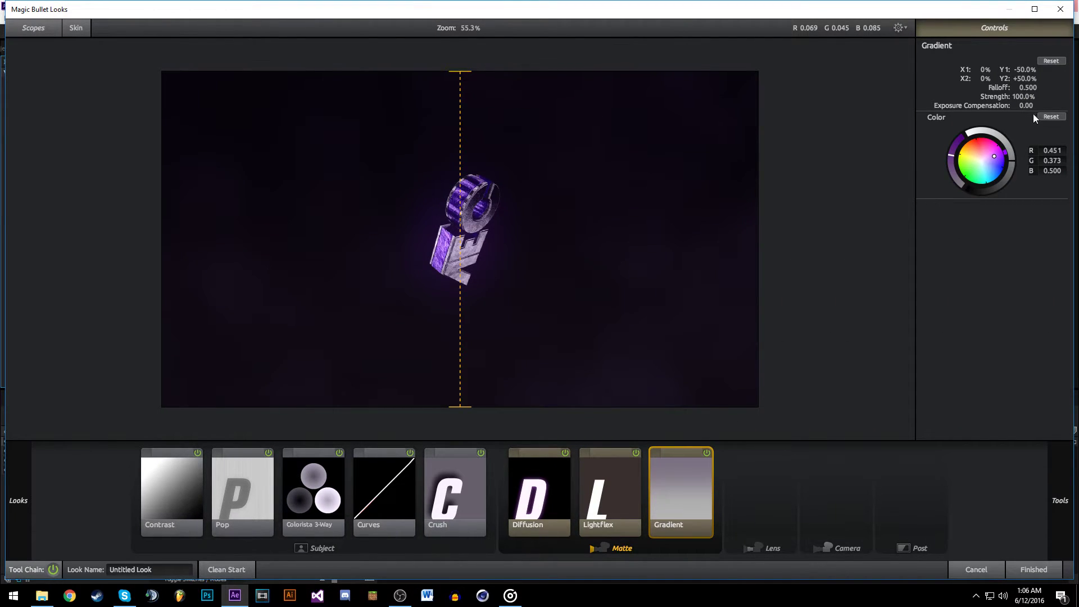
drag(1024, 96, 1000, 96)
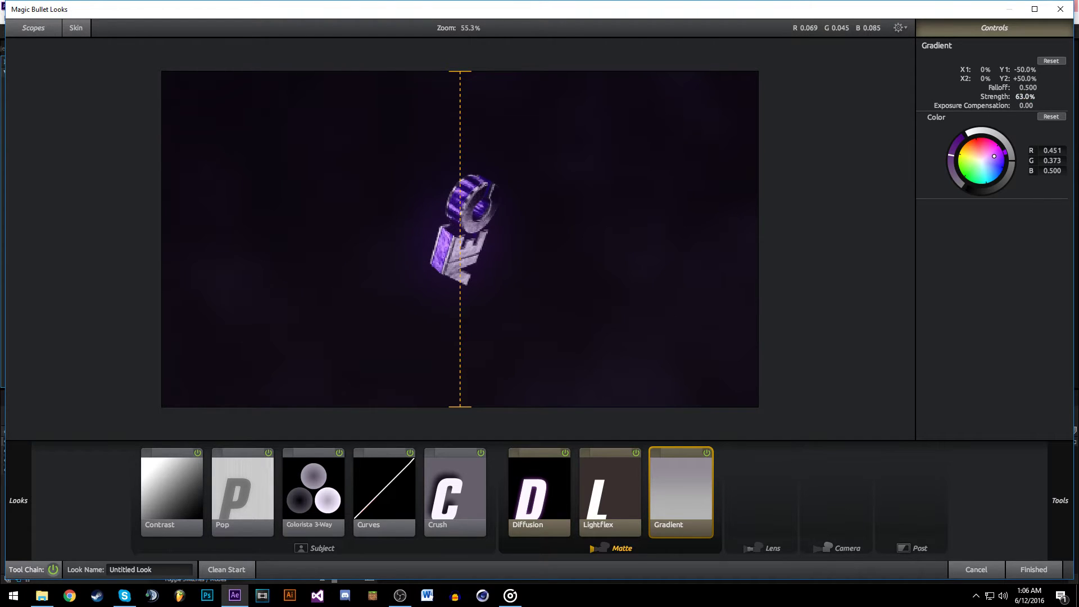
click(706, 452)
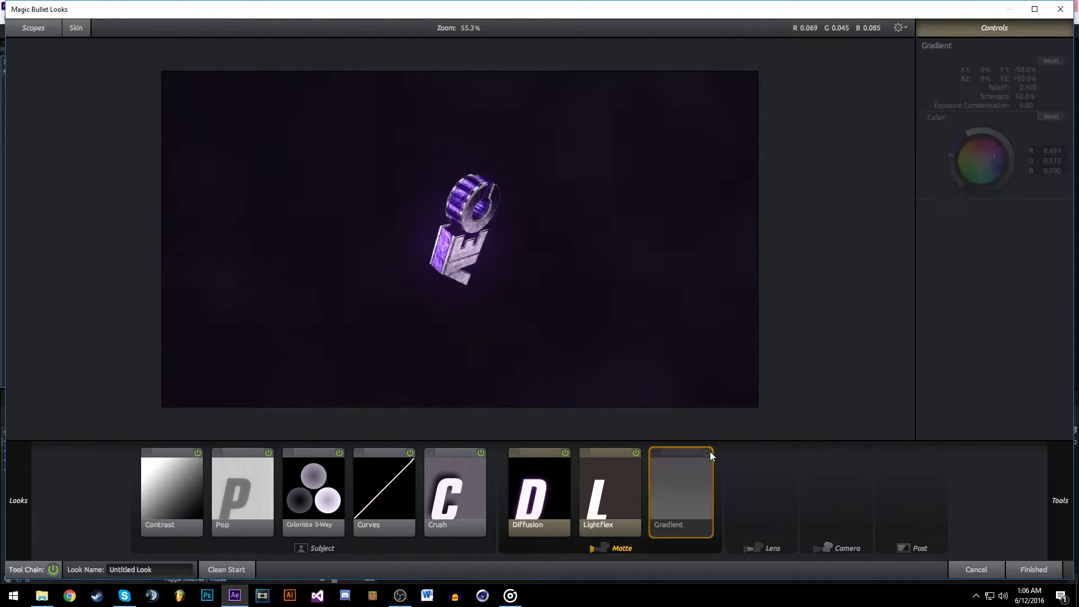
click(707, 452)
scroll(637, 345, down, 2)
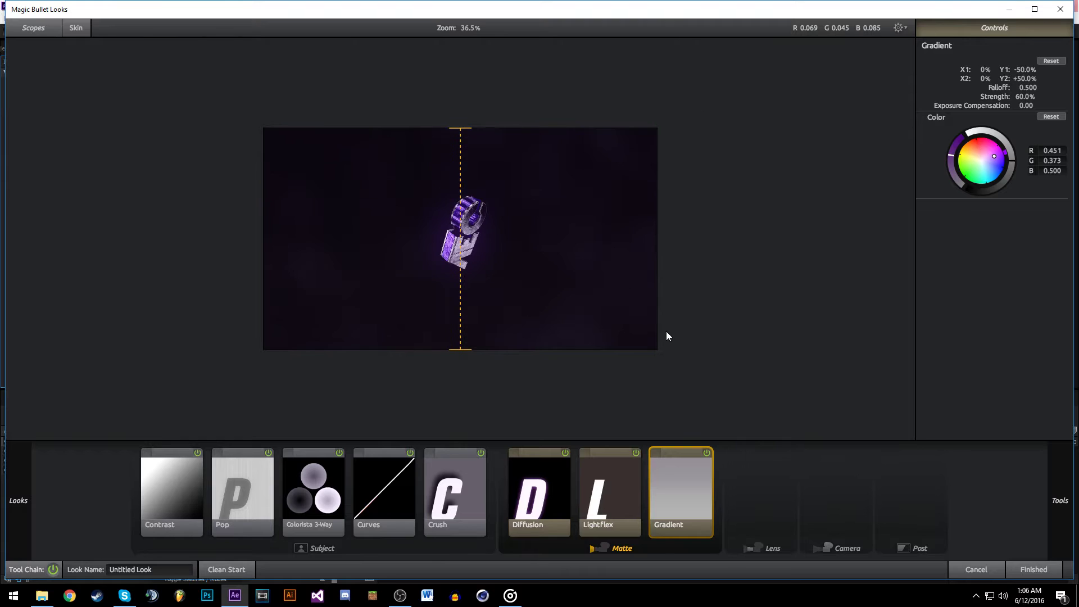
mouse_move(1057, 474)
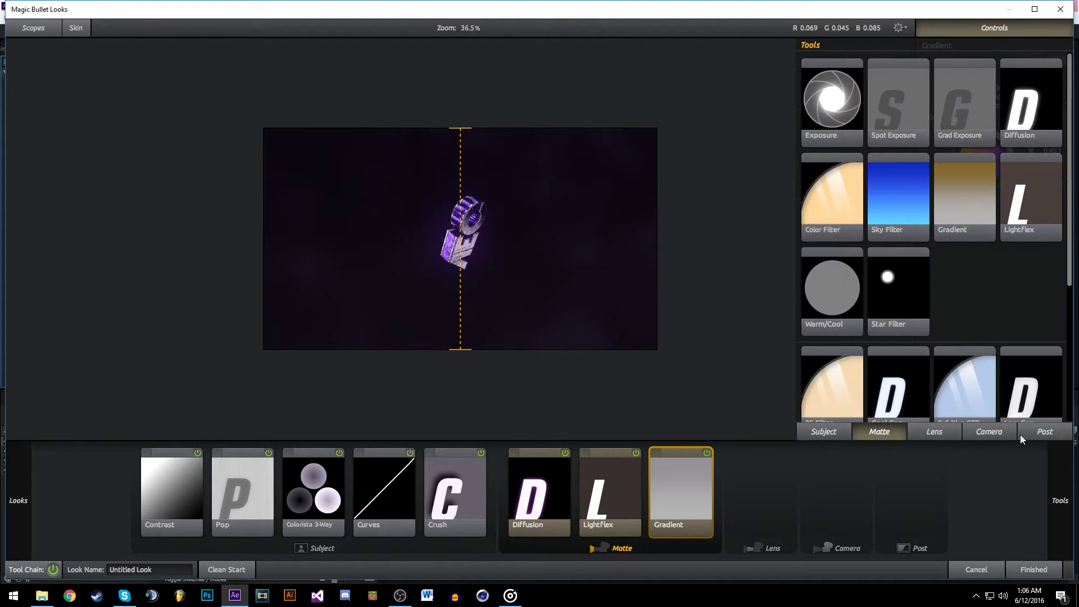
scroll(909, 359, down, 2)
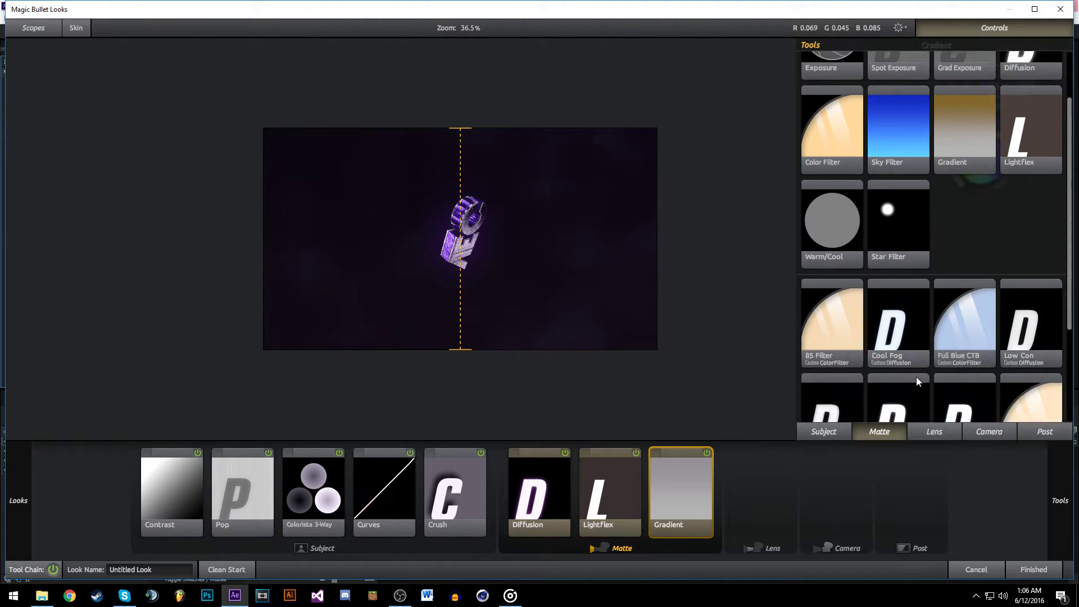
scroll(916, 377, up, 2)
- Add a Vignette to the Lens stage with Strength set to 60%
click(925, 426)
drag(966, 180, 663, 477)
scroll(503, 289, down, 3)
scroll(504, 290, up, 2)
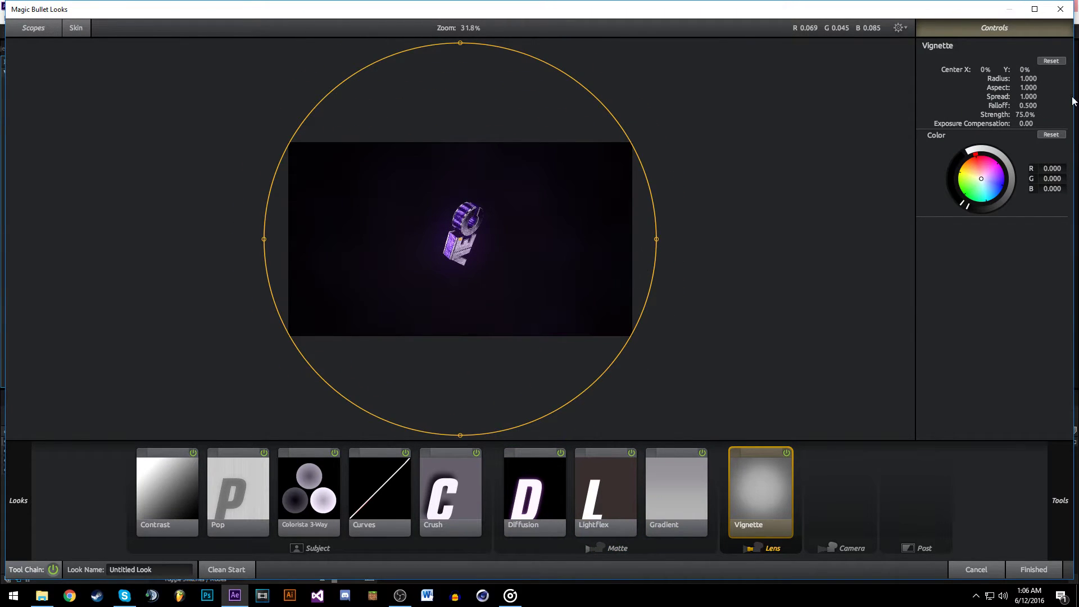
click(1022, 113)
text(69)
key(Return)
click(1019, 114)
text(60)
key(Return)
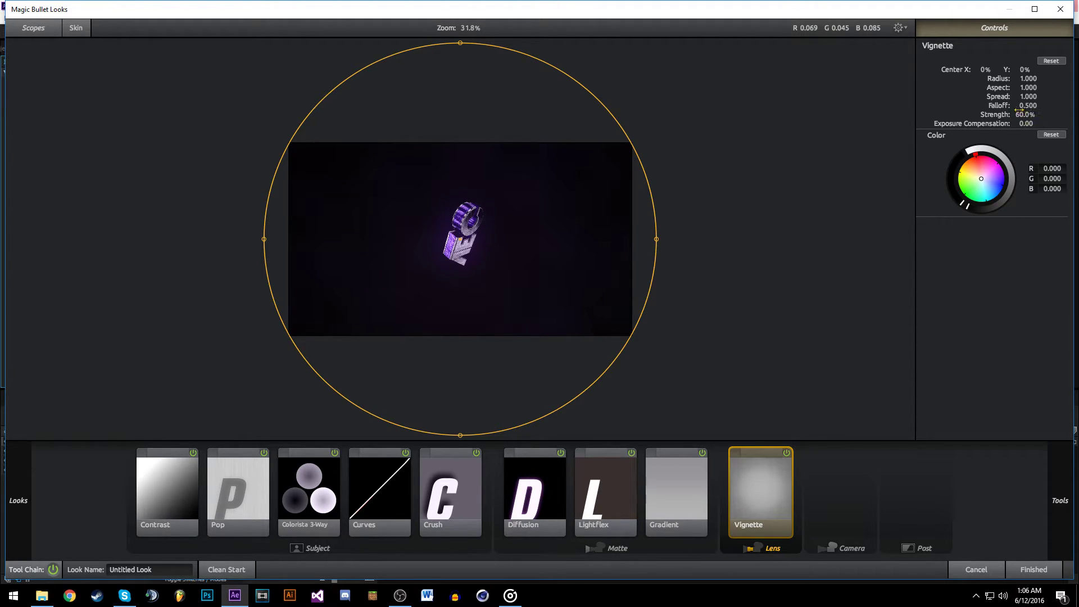
- Widen and stretch the vignette to Radius 1.100 and Aspect 1.075, then toggle to compare
drag(657, 239, 692, 239)
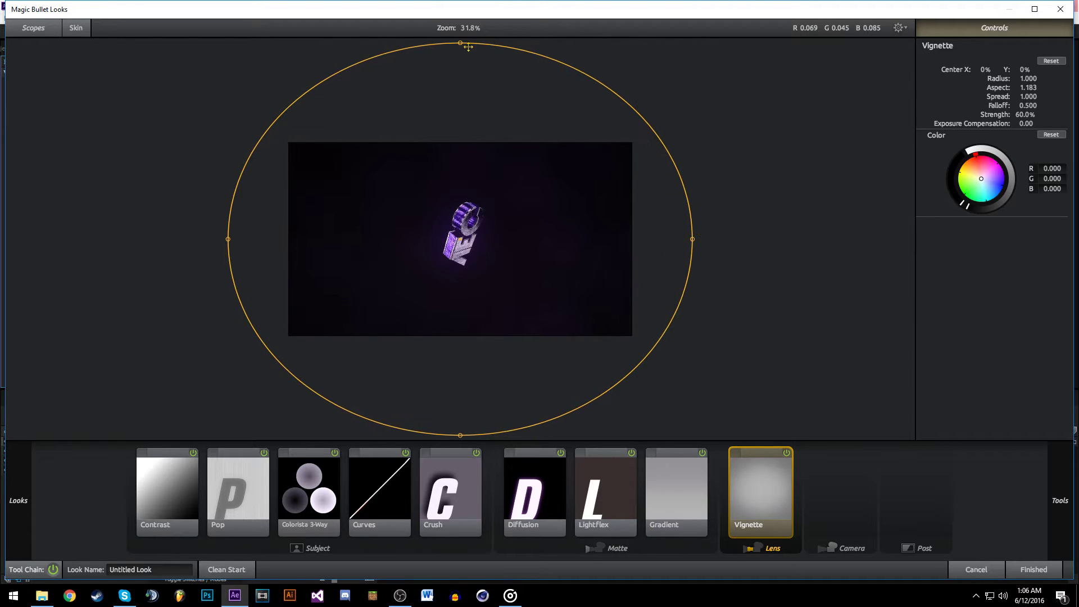
drag(460, 43, 460, 27)
scroll(674, 332, up, 1)
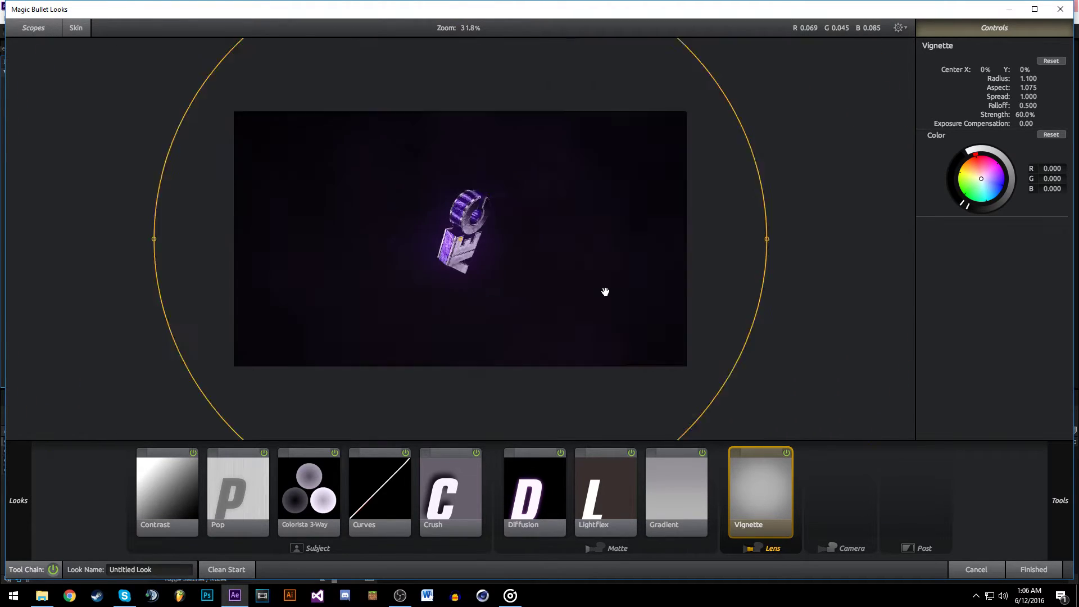
scroll(604, 291, down, 2)
click(785, 454)
click(786, 453)
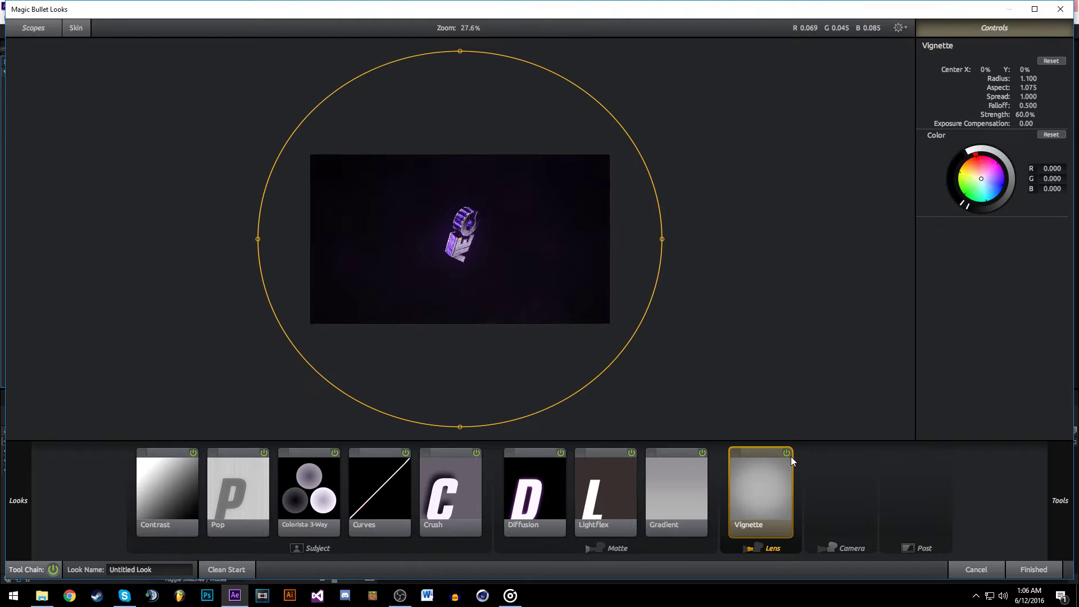
- Add Haze/Flare after Vignette with matte box at 0% and a purple glow tint
mouse_move(1047, 485)
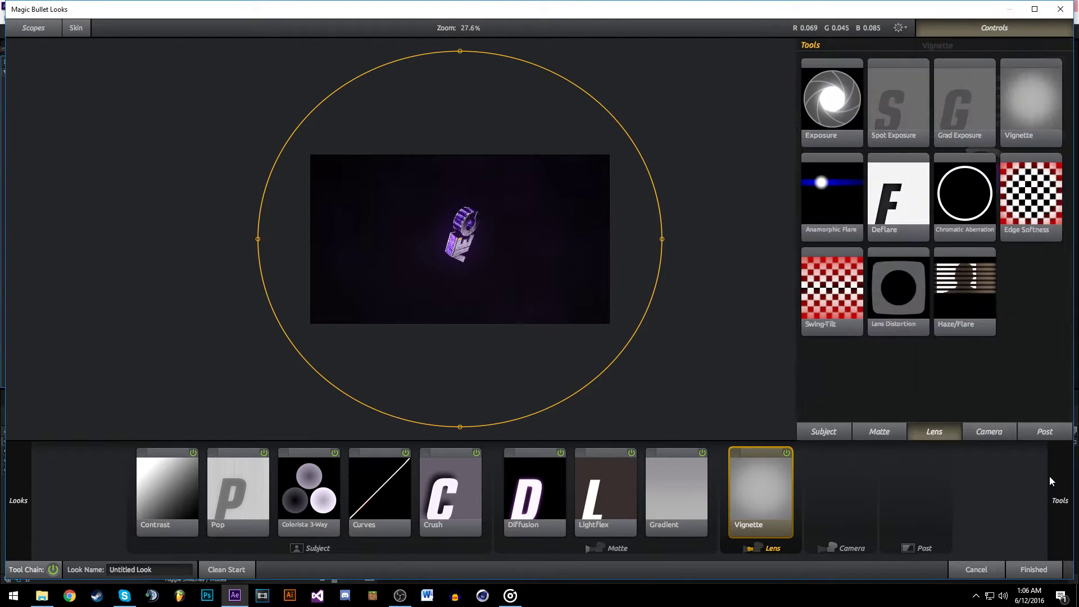
drag(964, 289, 793, 490)
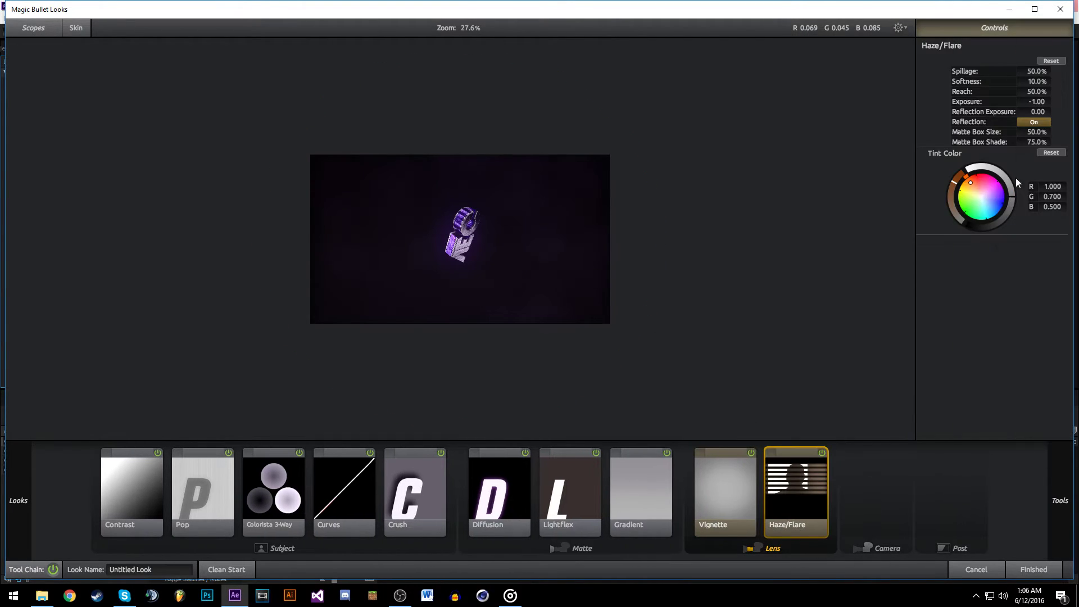
drag(1035, 131, 1012, 132)
scroll(305, 244, up, 2)
drag(997, 179, 1001, 191)
- Try Anamorphic Flare with a purple colour, then remove it from the chain
mouse_move(1071, 399)
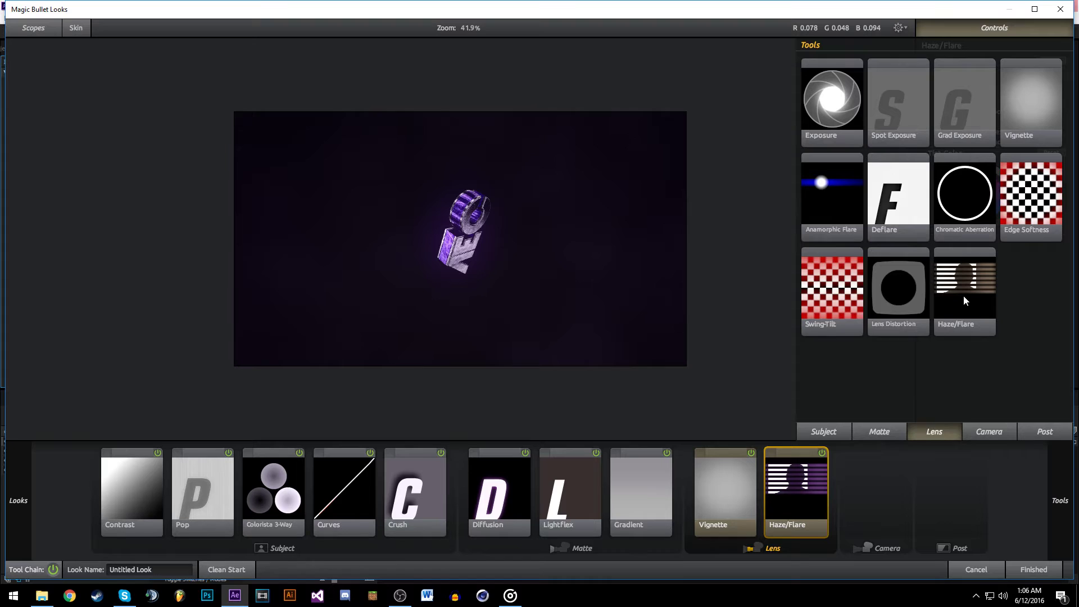
drag(831, 193, 834, 467)
click(994, 179)
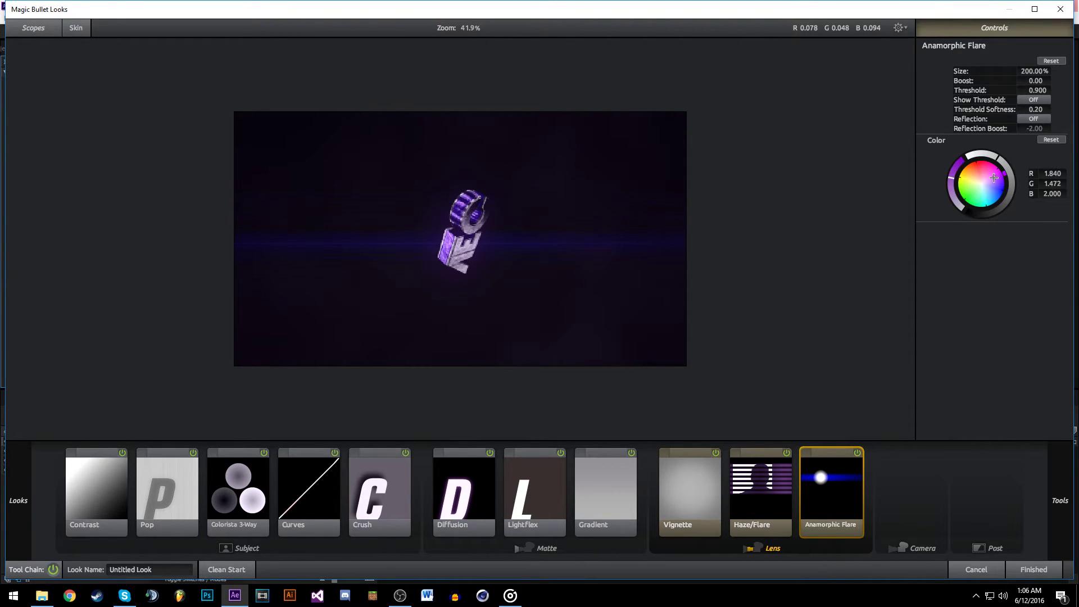
drag(1003, 179, 999, 177)
drag(844, 457, 832, 562)
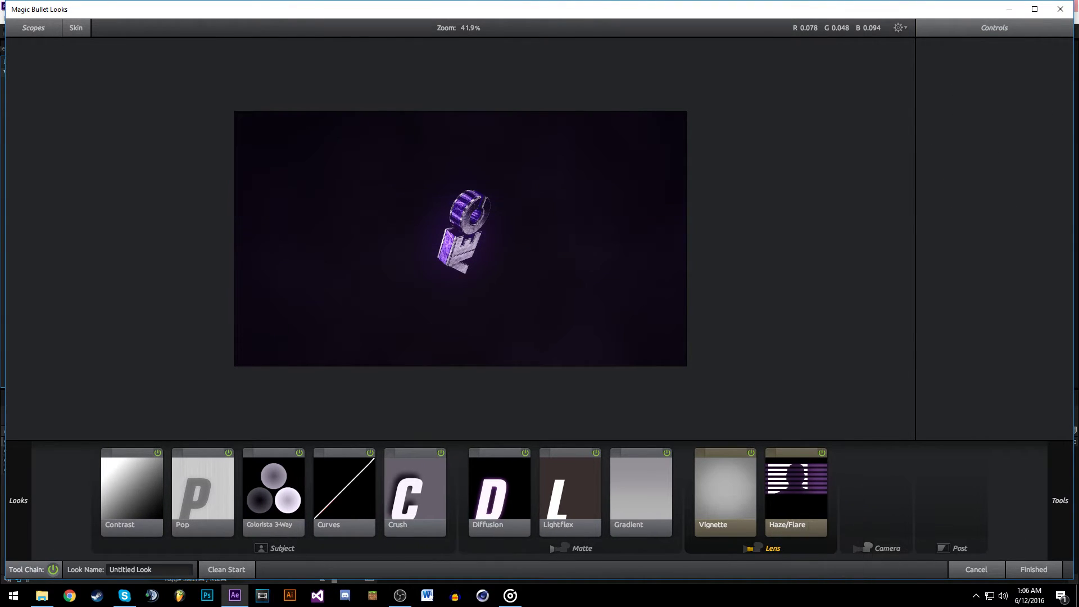
mouse_move(1053, 519)
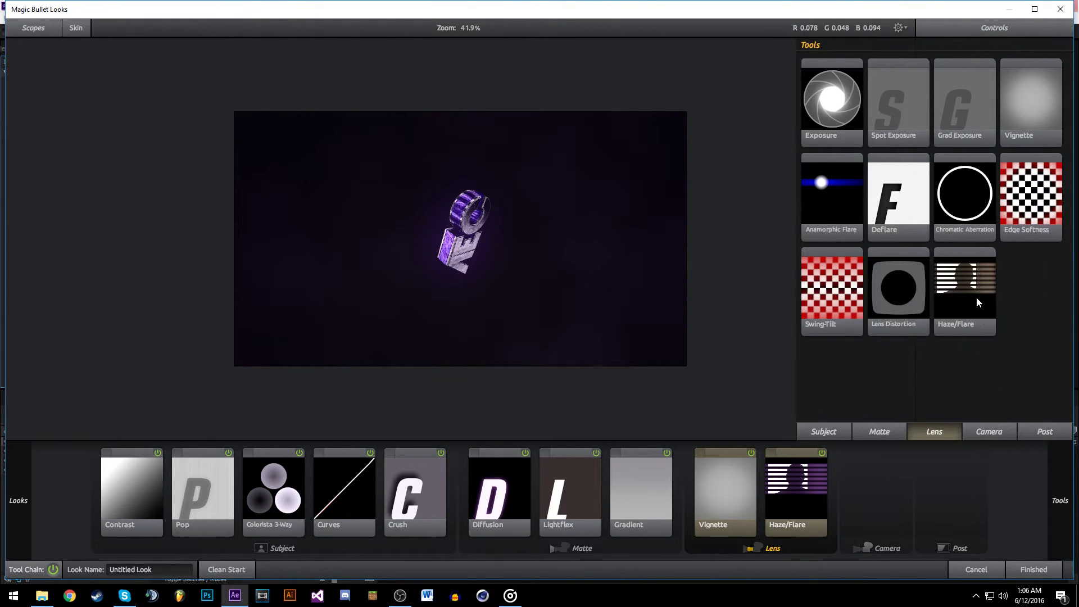
- Add Neg Bleach Bypass to the Camera stage with Exposure Compensation -0.50
click(994, 433)
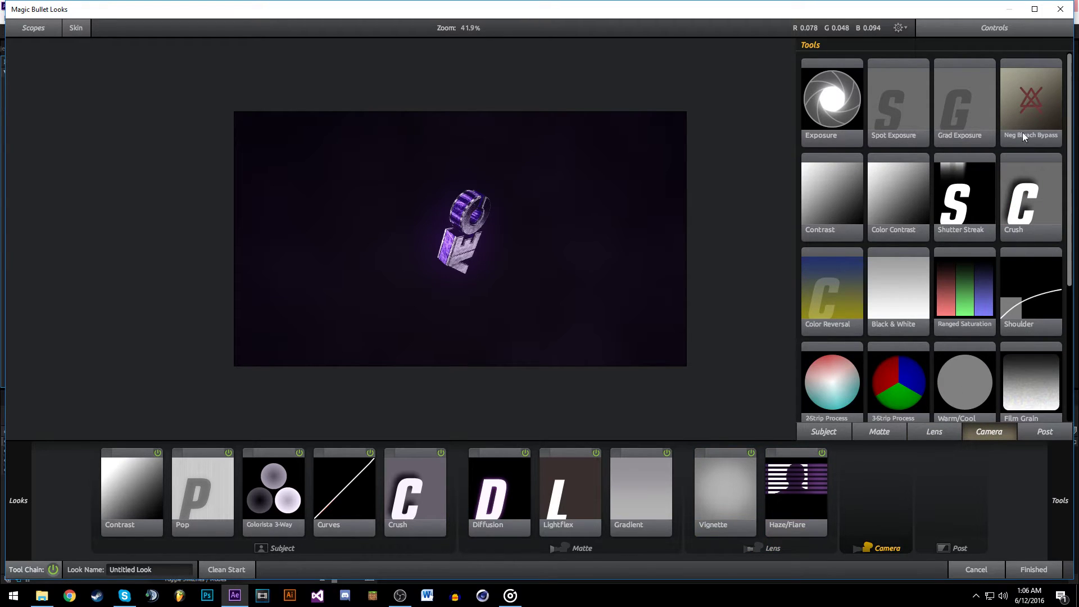
drag(1022, 133, 891, 513)
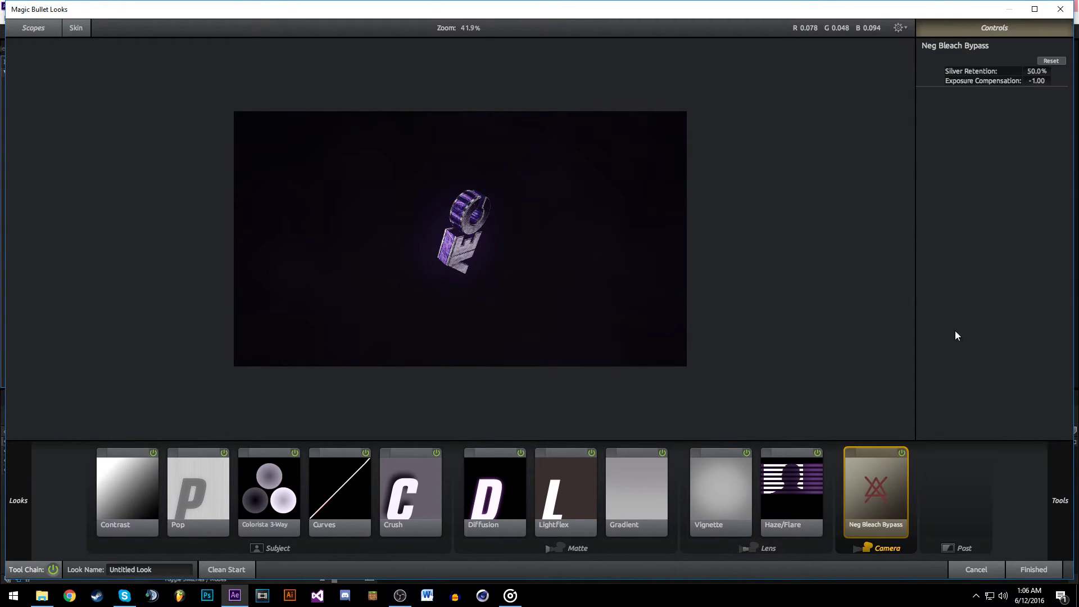
click(1037, 82)
text(-0.50)
key(Return)
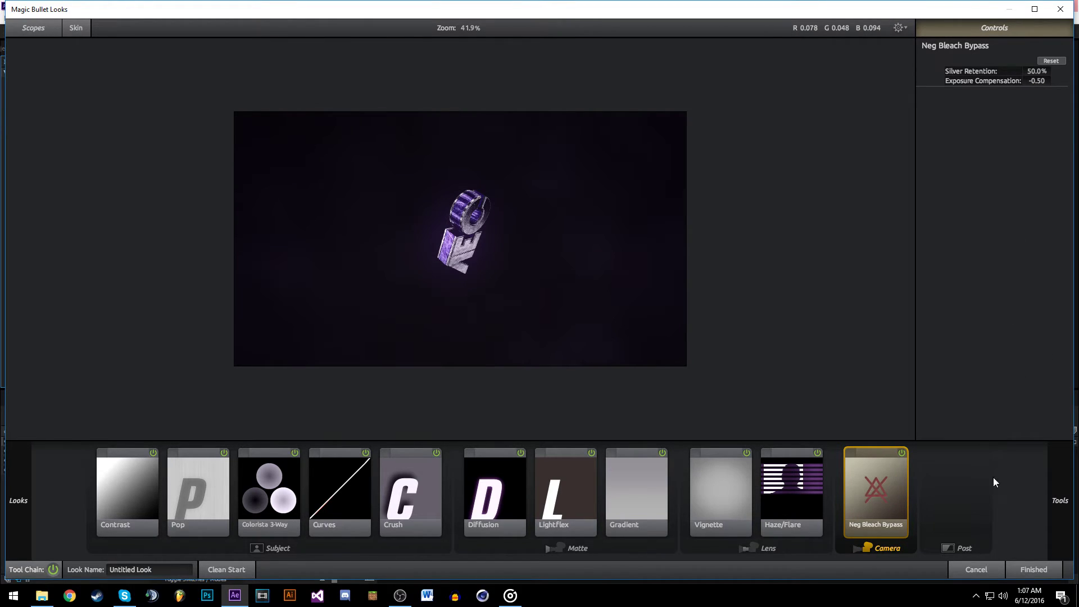
- Add Telecine Net to the Post stage with Strength set to 35%
mouse_move(1059, 494)
scroll(1028, 416, down, 1)
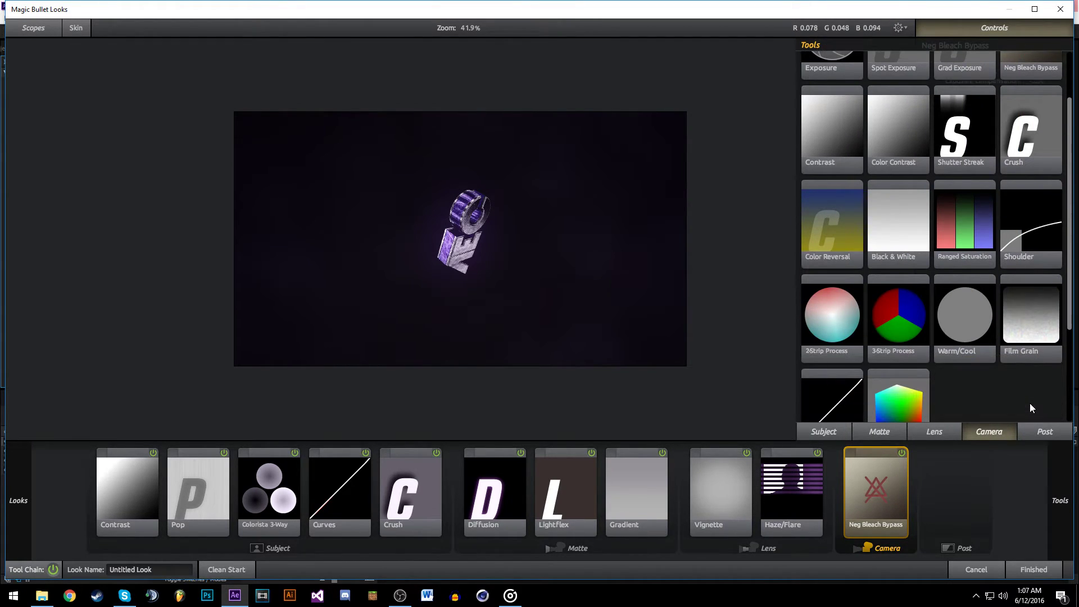
click(1040, 430)
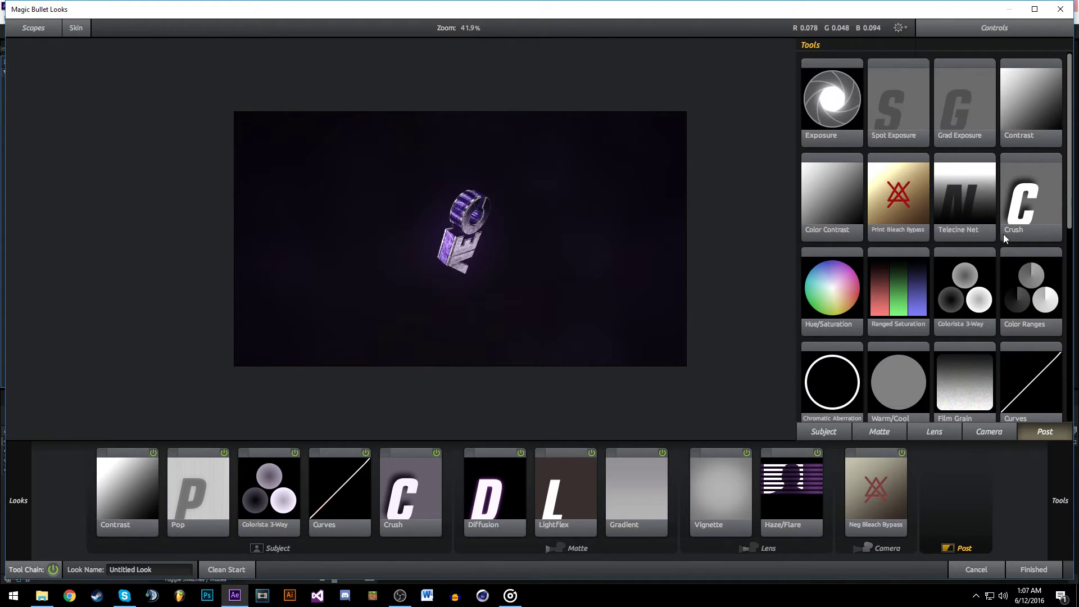
drag(989, 228, 955, 489)
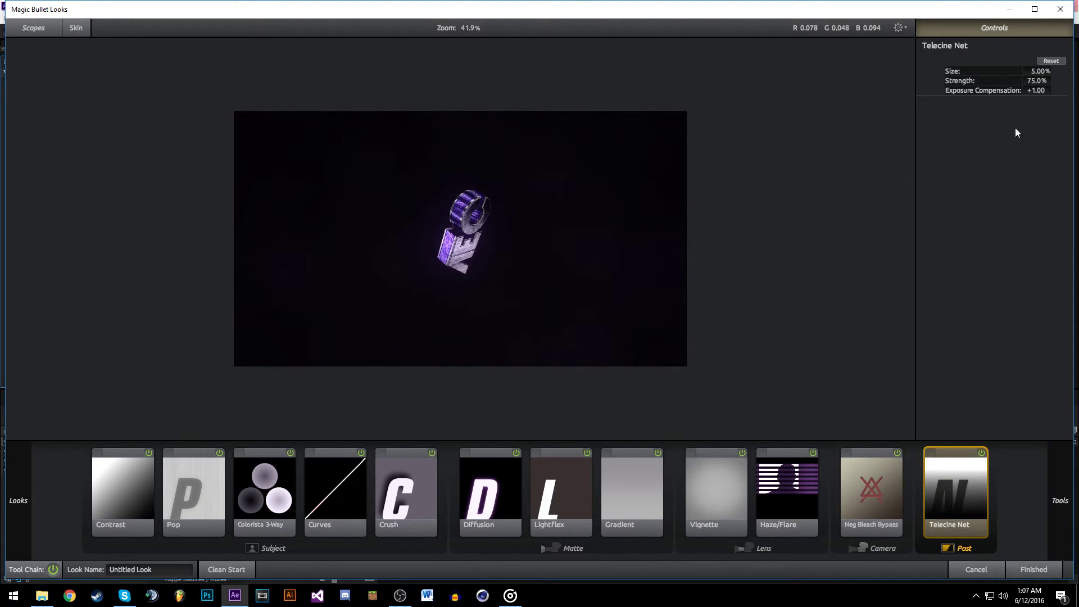
click(1035, 81)
text(100)
key(Return)
click(1034, 80)
text(35)
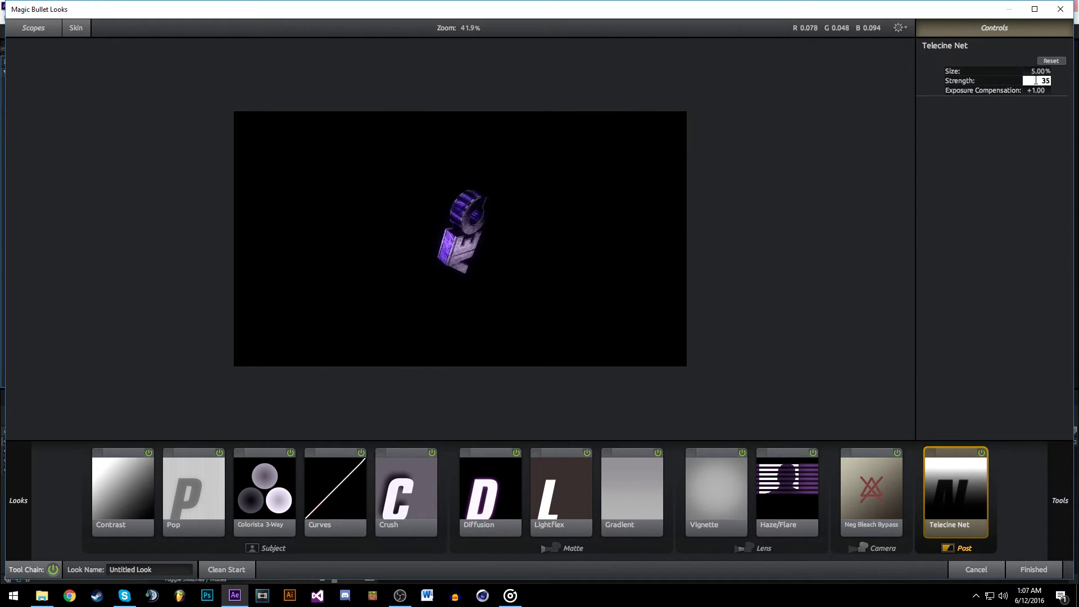
key(Return)
scroll(497, 274, up, 3)
scroll(497, 275, down, 1)
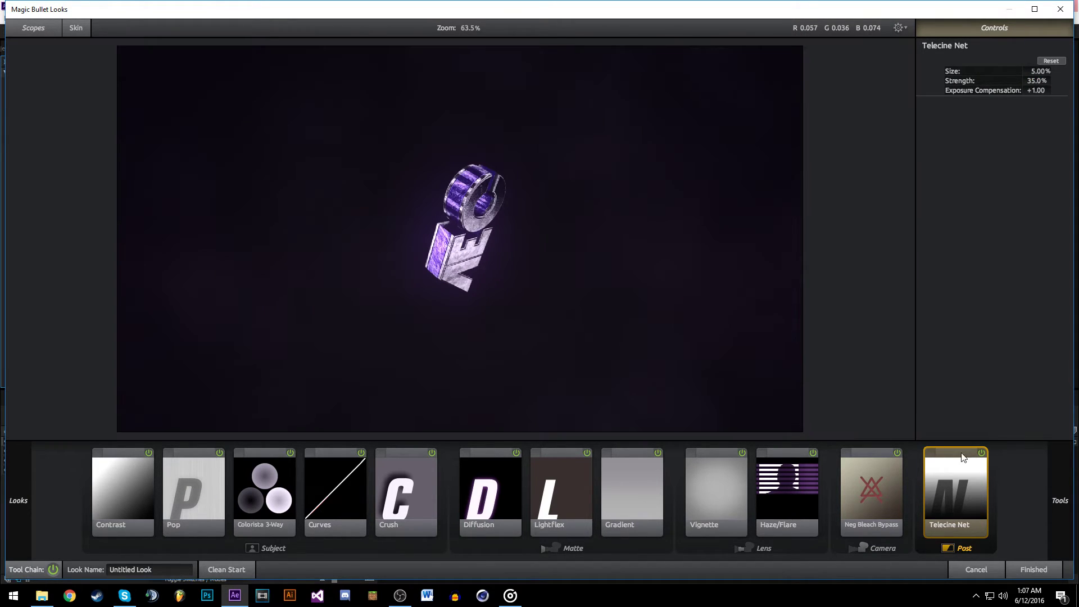
- Rename the look to 'purple'
scroll(615, 231, down, 1)
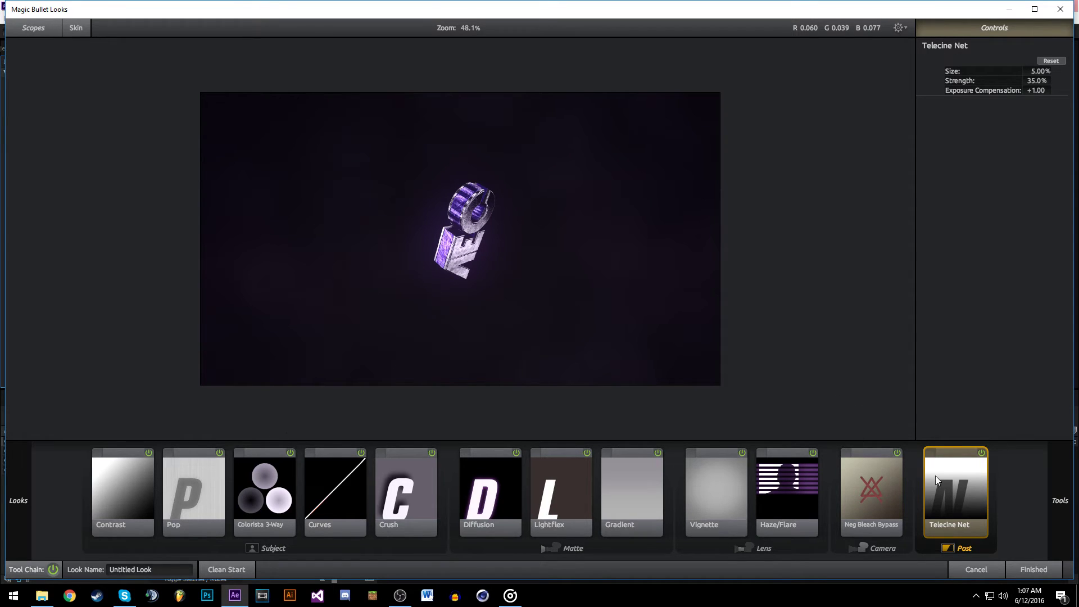
click(152, 569)
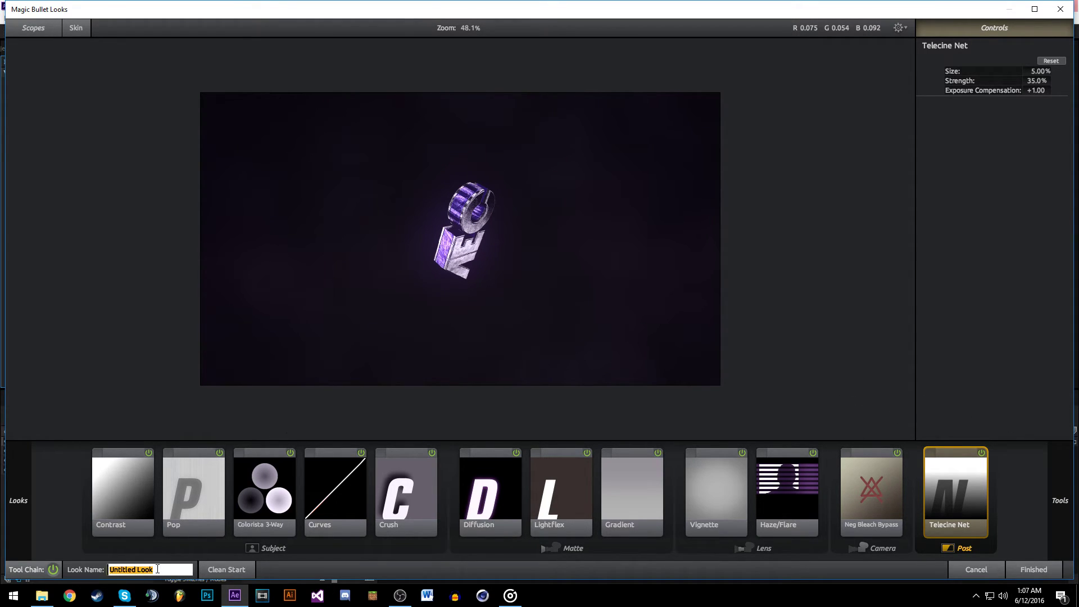
key(BackSpace)
key(Return)
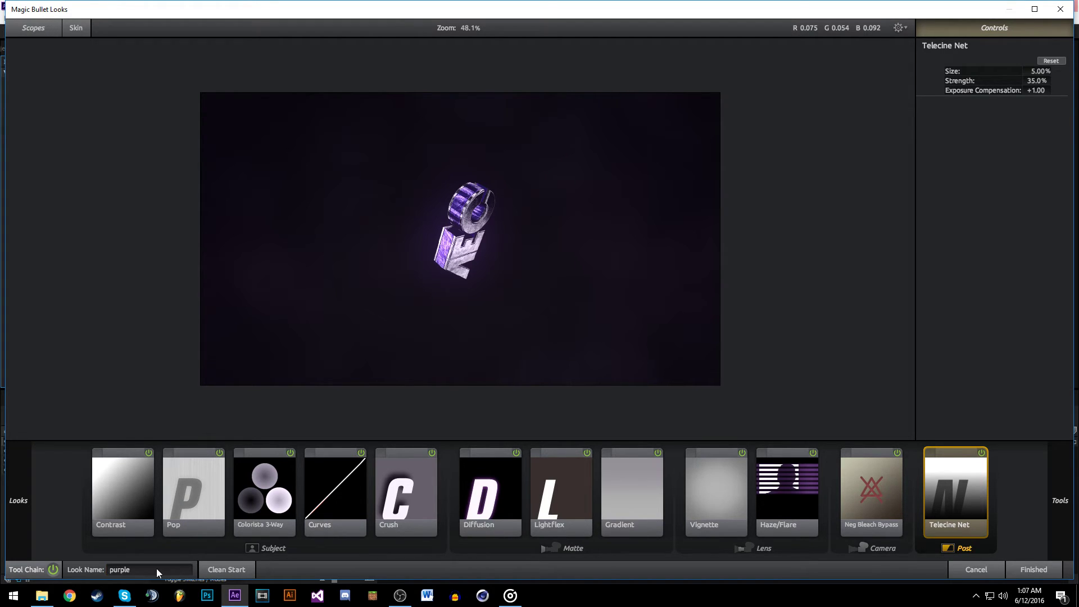
- Apply the saved 'purple' look from the Custom presets
mouse_move(26, 525)
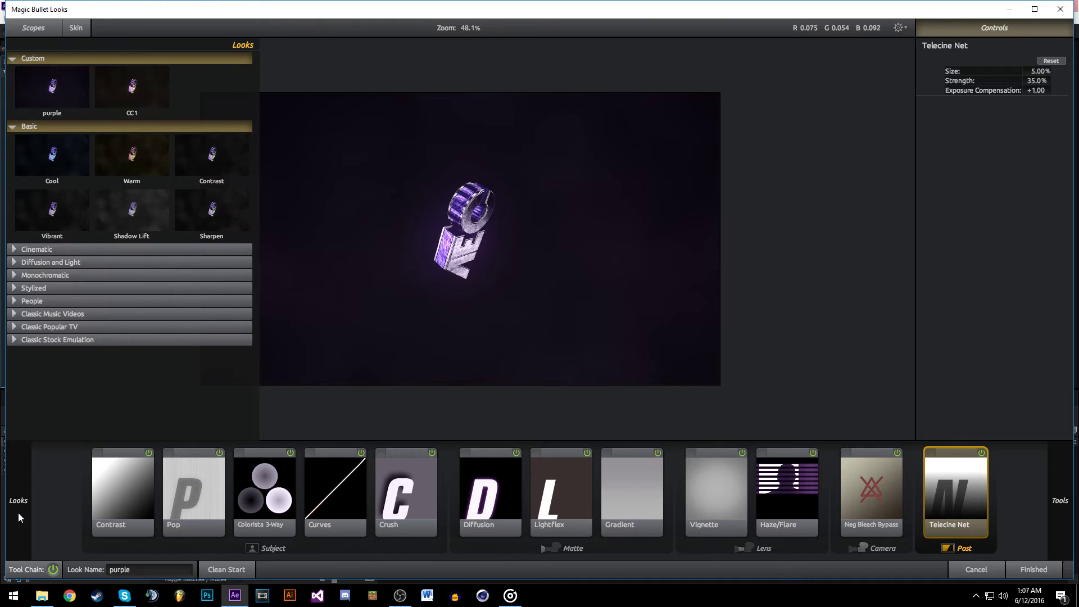
click(58, 93)
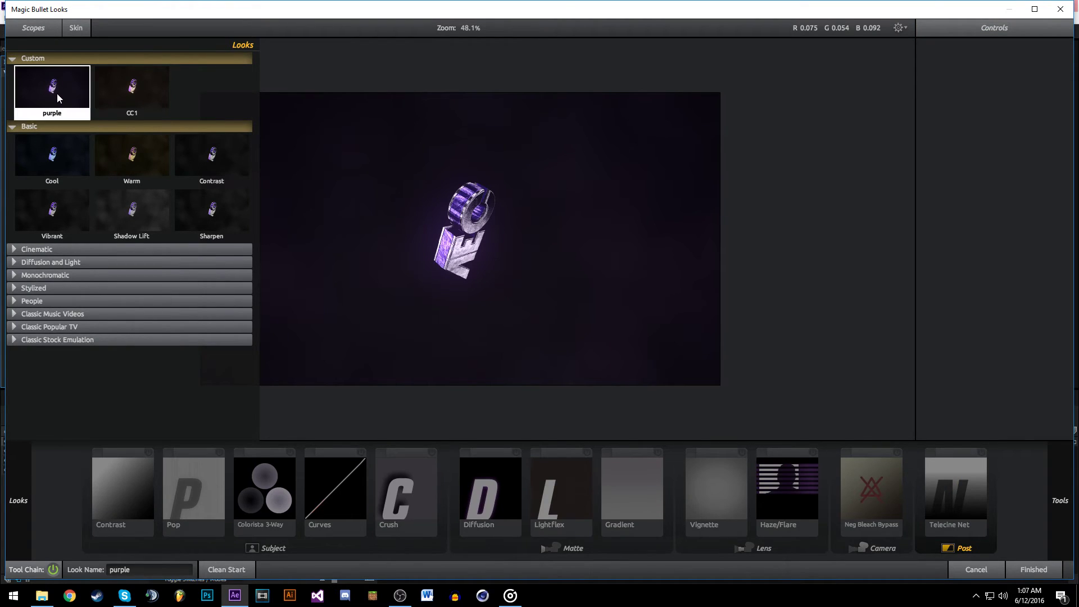
click(56, 93)
- Return to After Effects and toggle the adjustment layer's visibility to compare the grade
click(1023, 567)
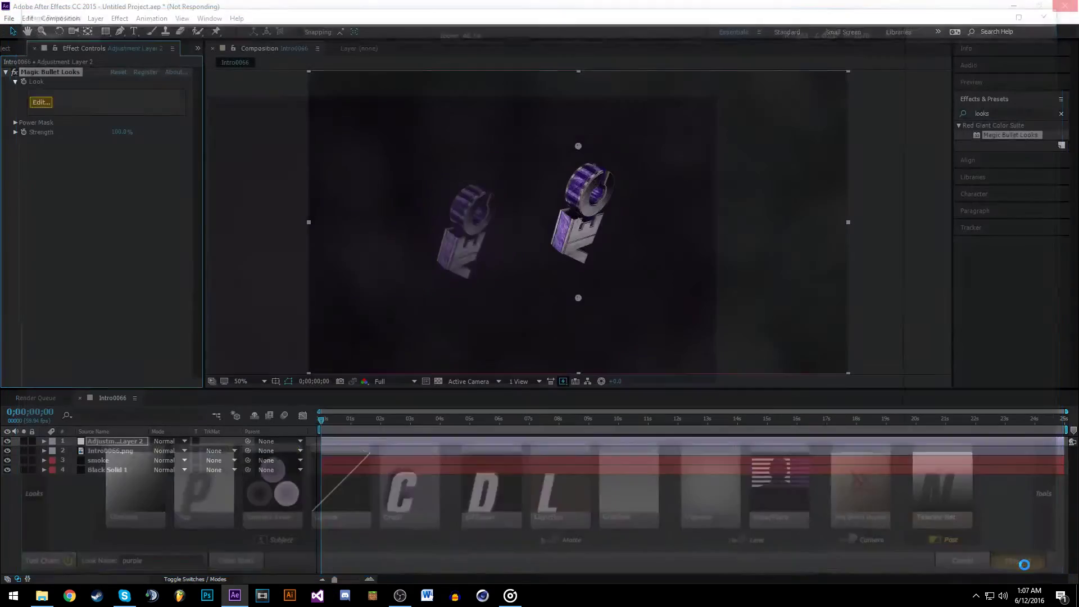
click(7, 441)
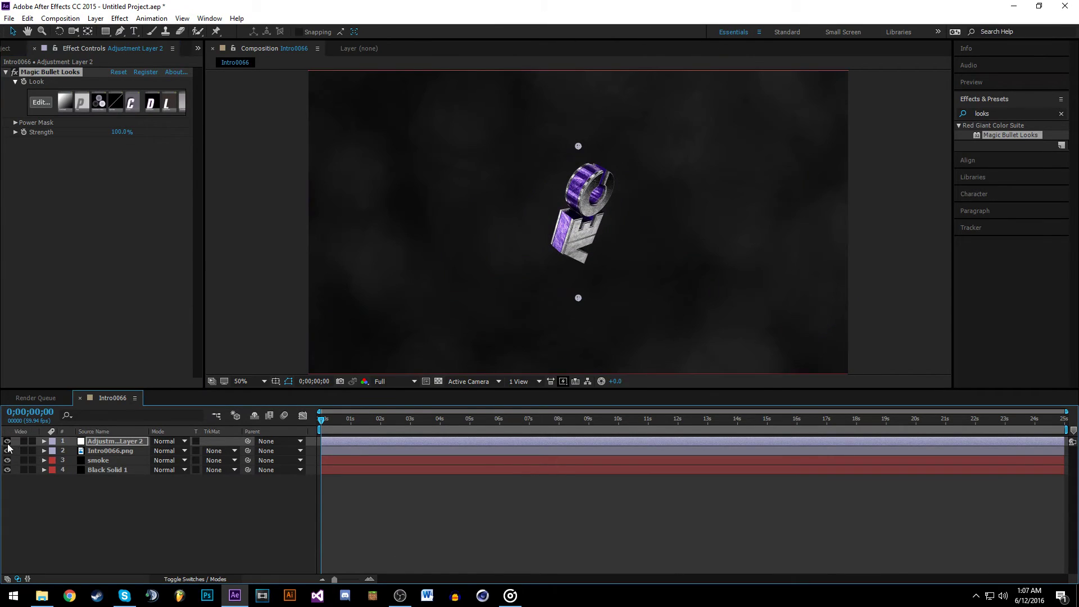
click(8, 442)
click(478, 481)
- Search effects for 'film', try S_FilmEffect on Adjustment Layer 2, then undo it
click(1012, 113)
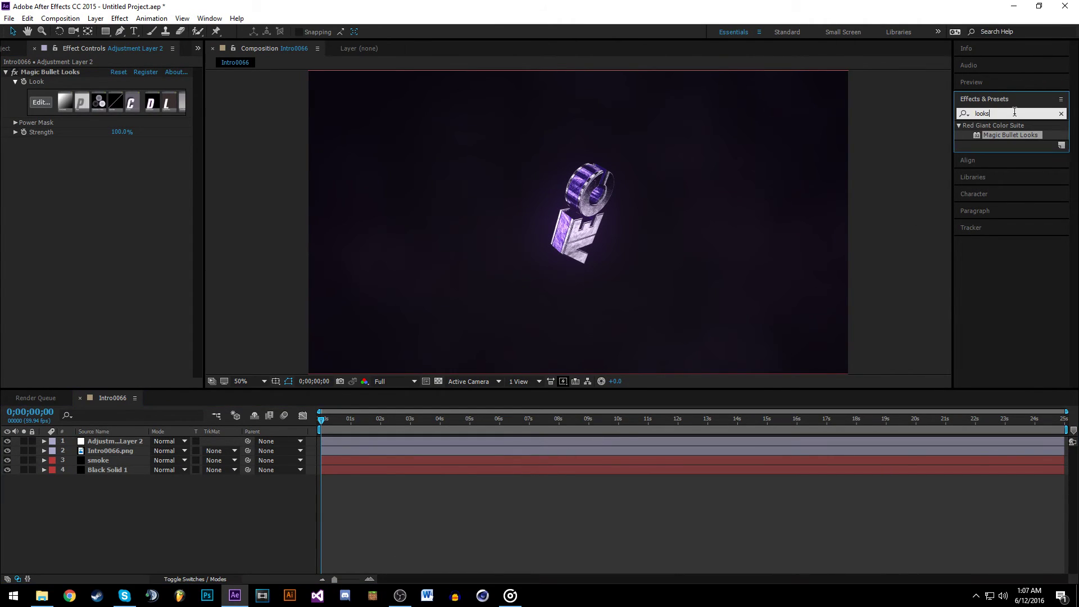
text(film)
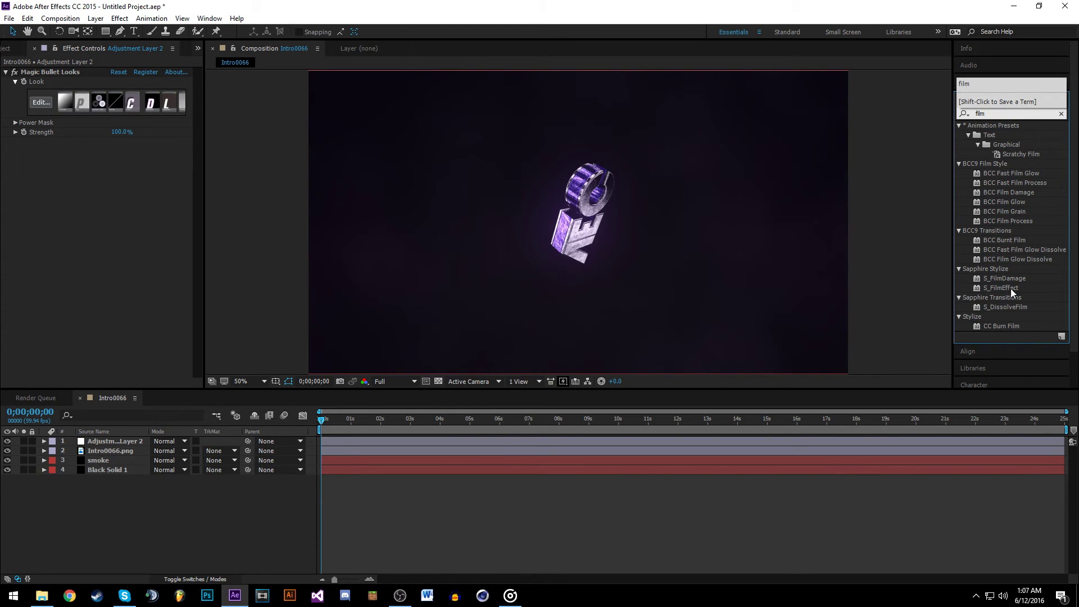
drag(1011, 289, 93, 444)
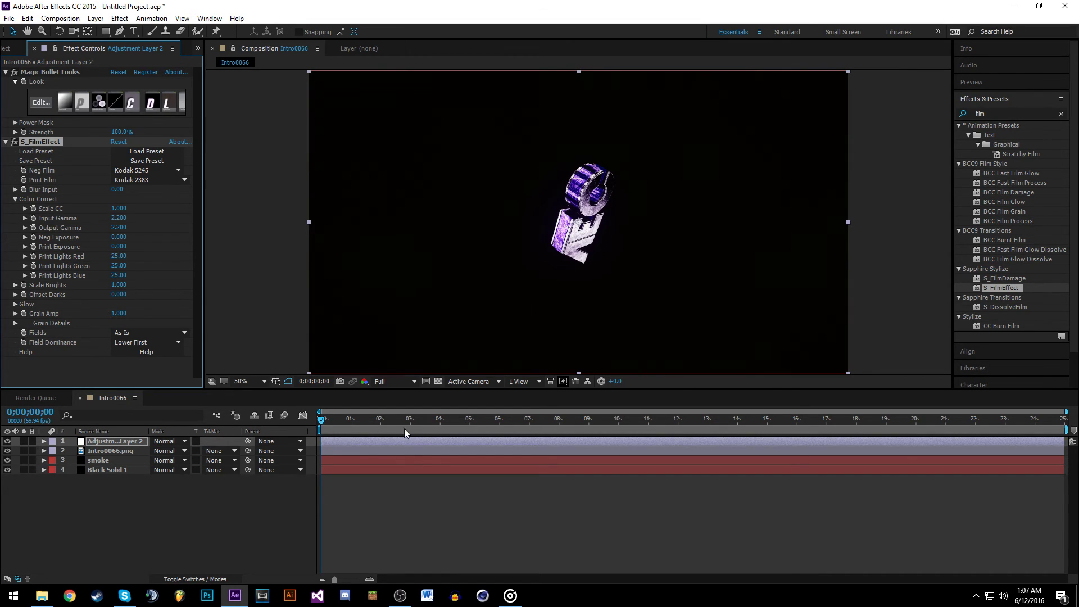
key(ctrl+z)
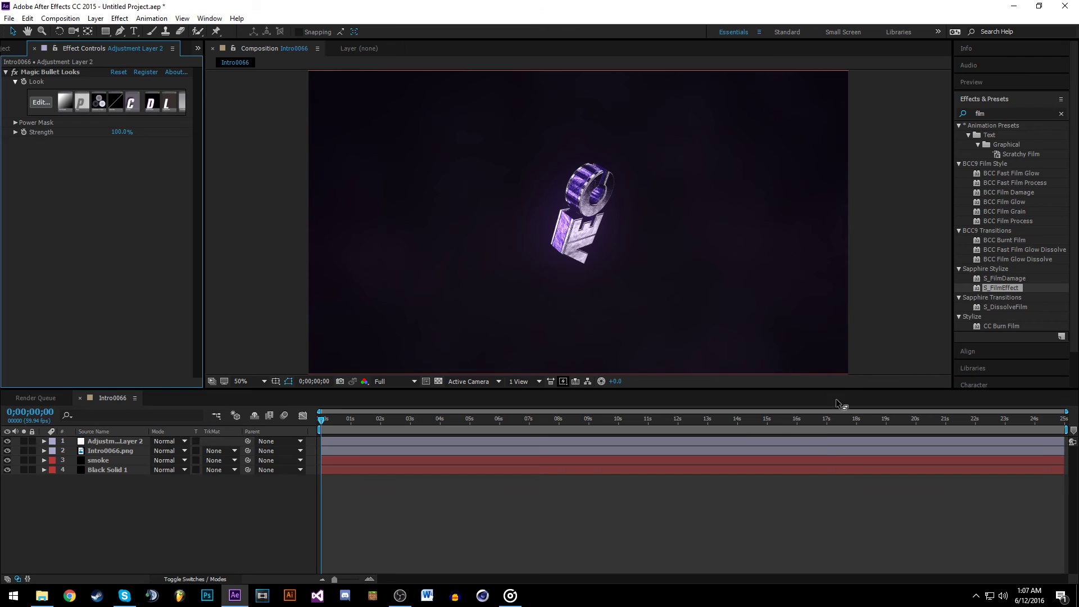
click(994, 303)
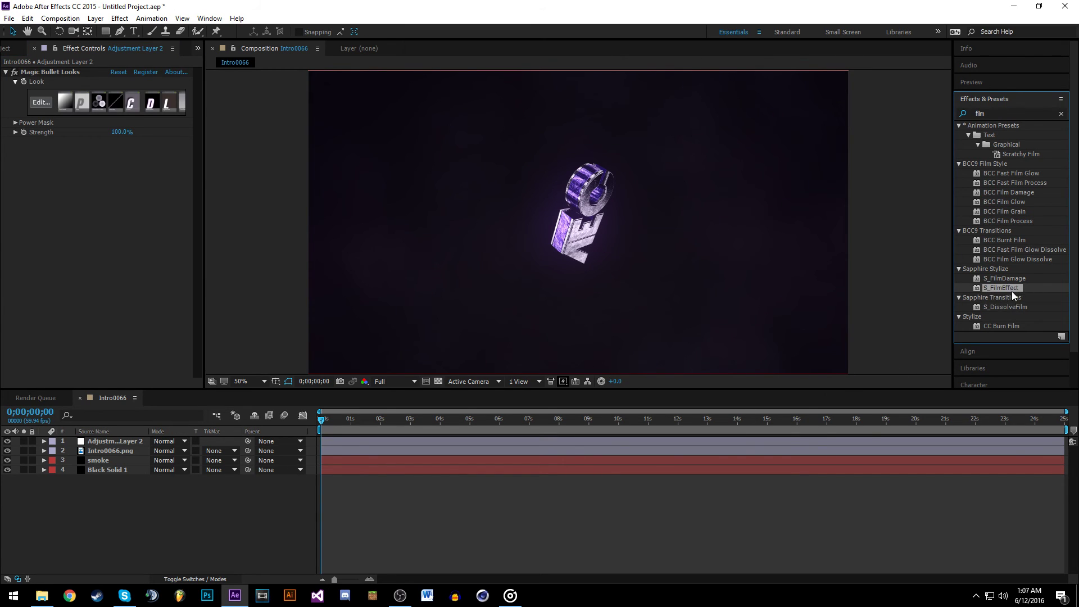
- Create Adjustment Layer 3 on top and apply S_FilmEffect to it
click(256, 549)
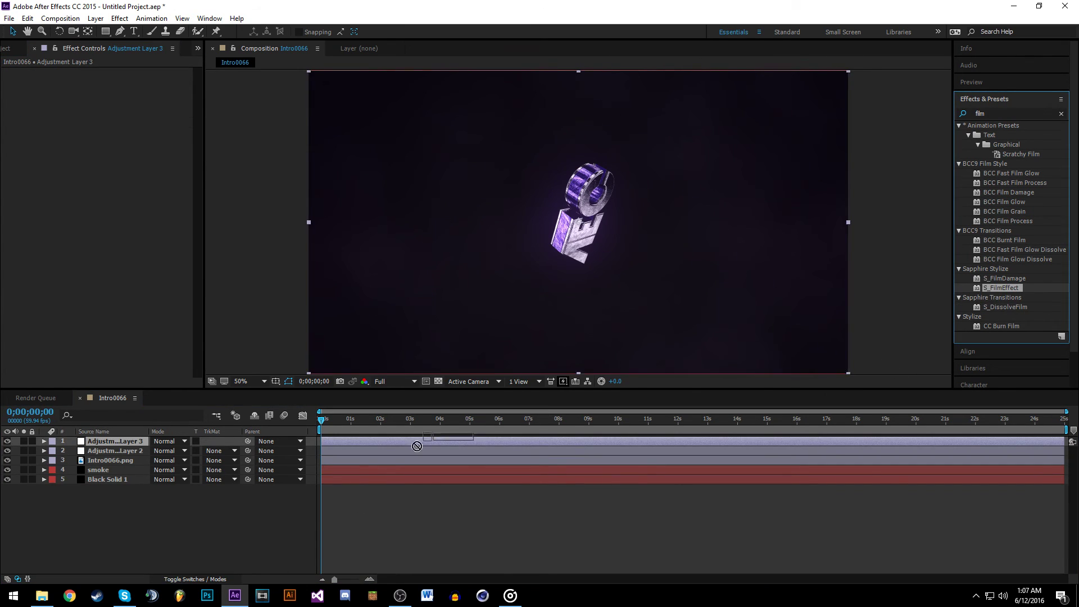
key(ctrl+alt+y)
drag(99, 443, 99, 439)
- Set Adjustment Layer 3's opacity to 35% and preview the frame at 0;00;02;04
key(t)
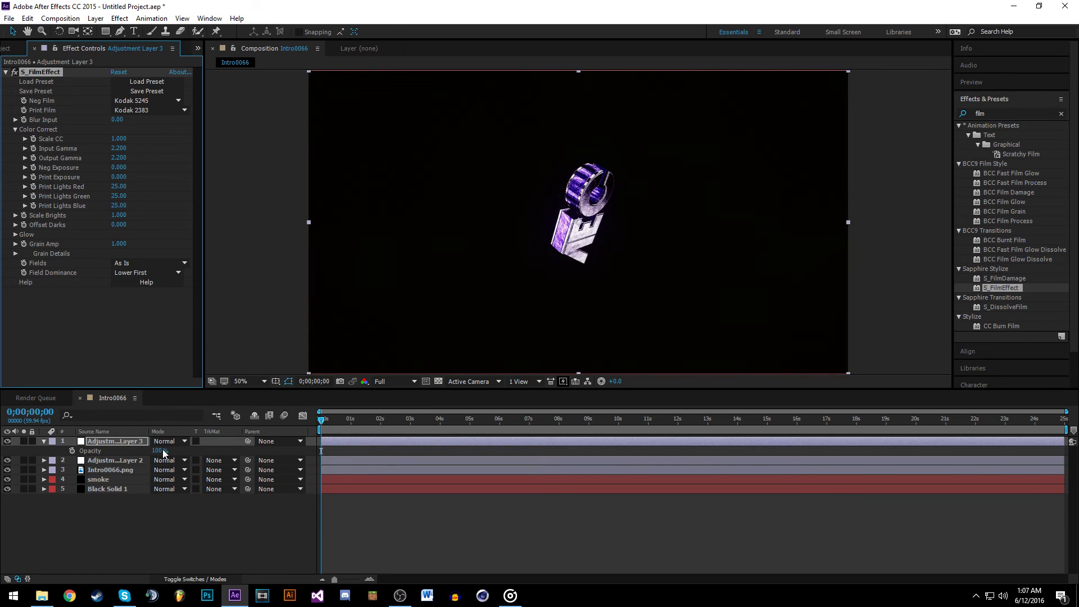
click(159, 450)
text(35)
key(Return)
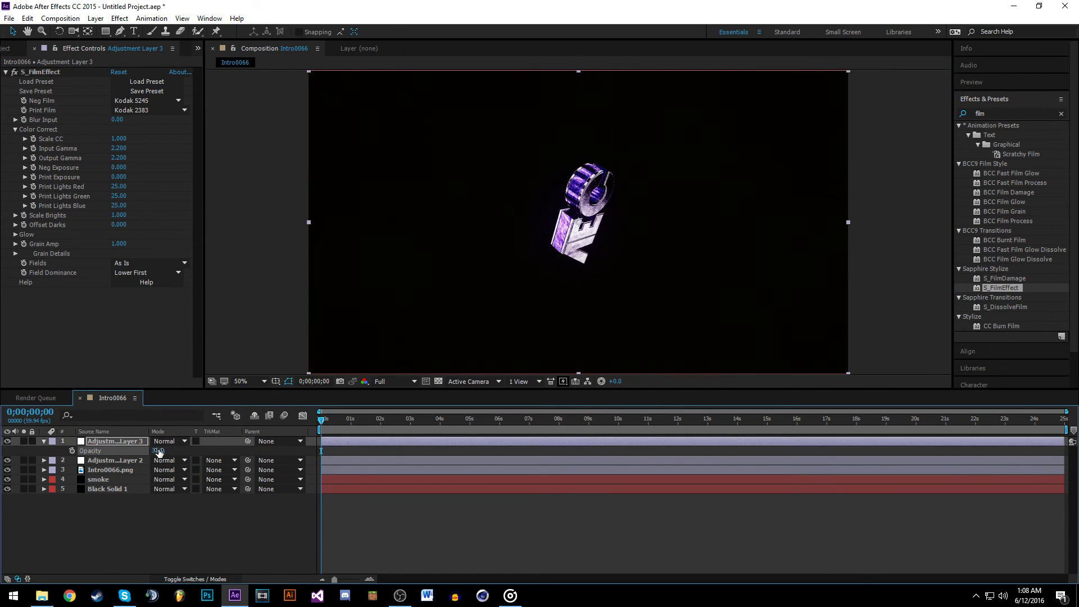
drag(328, 420, 382, 421)
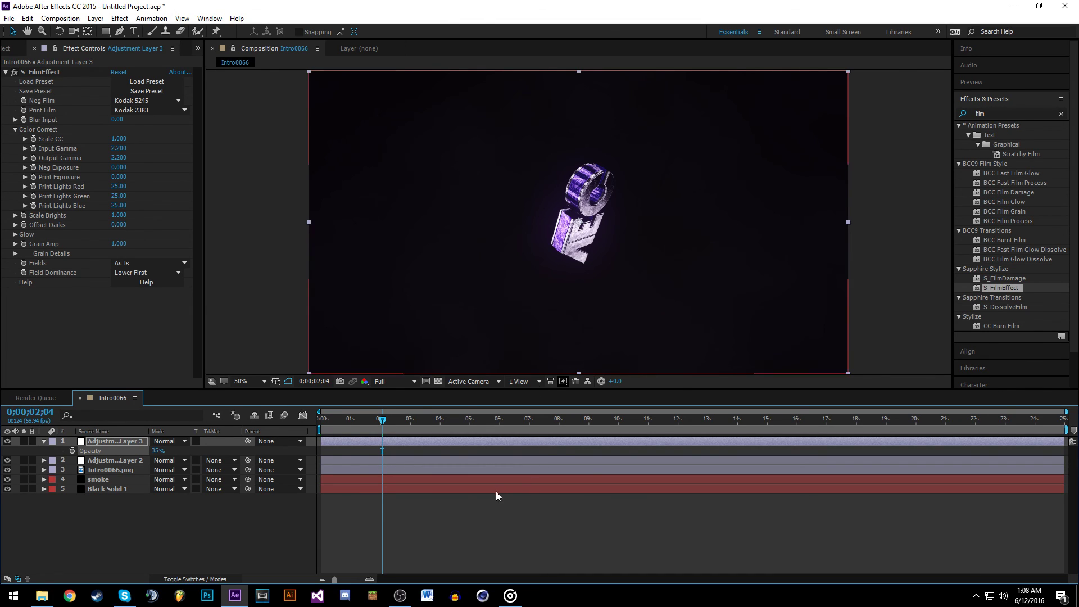
click(487, 509)
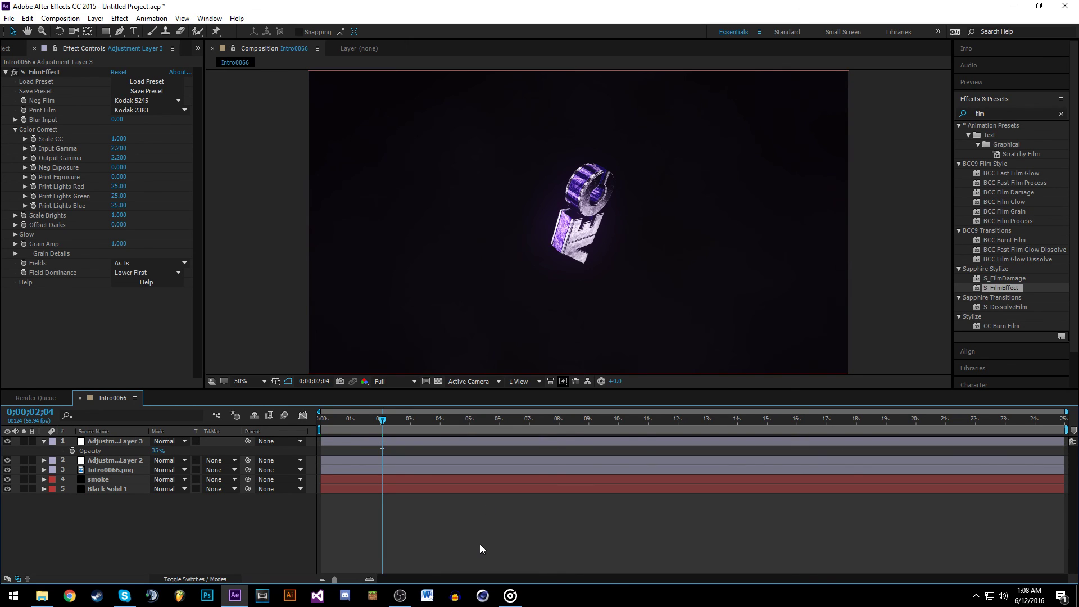